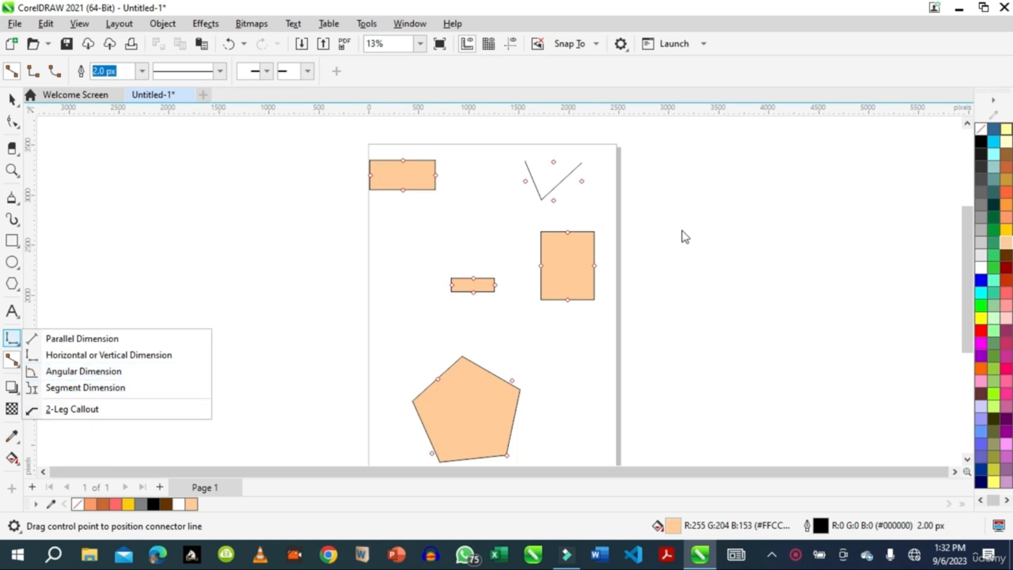
Enlarge the rectangle at the page's upper-left corner proportionally to about 1,057 × 476 px
{"action": "left_click", "coordinate": [12, 99]}
{"action": "left_click", "coordinate": [53, 98]}
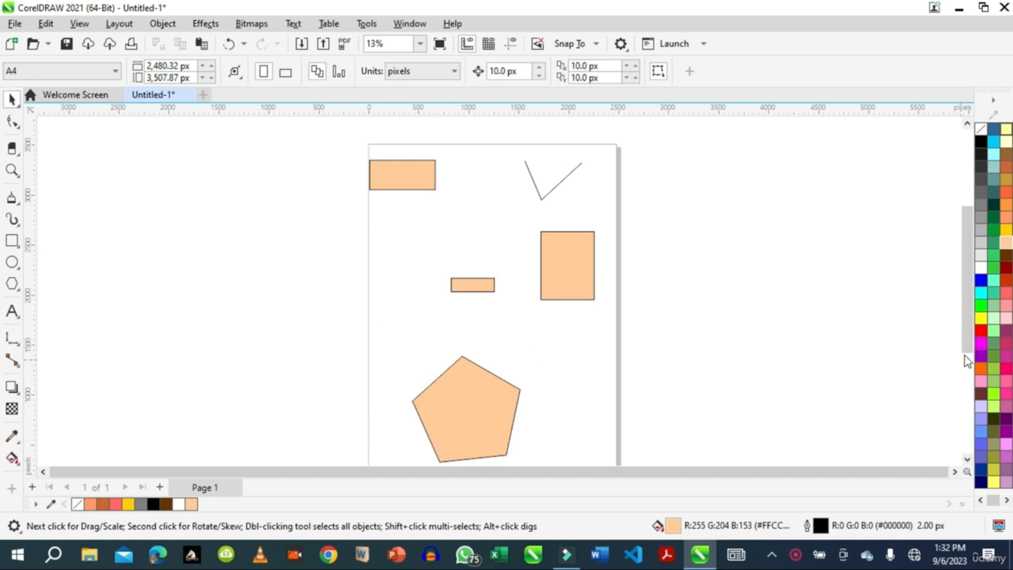
{"action": "left_click_drag", "start_coordinate": [968, 314], "coordinate": [968, 278]}
{"action": "left_click", "coordinate": [431, 278]}
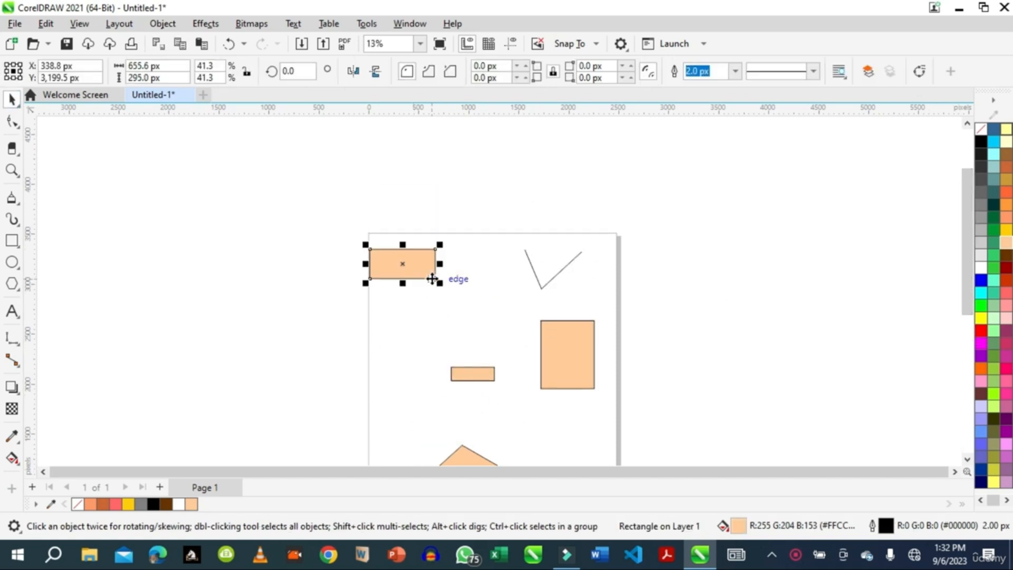
{"action": "left_click_drag", "start_coordinate": [442, 285], "coordinate": [492, 342]}
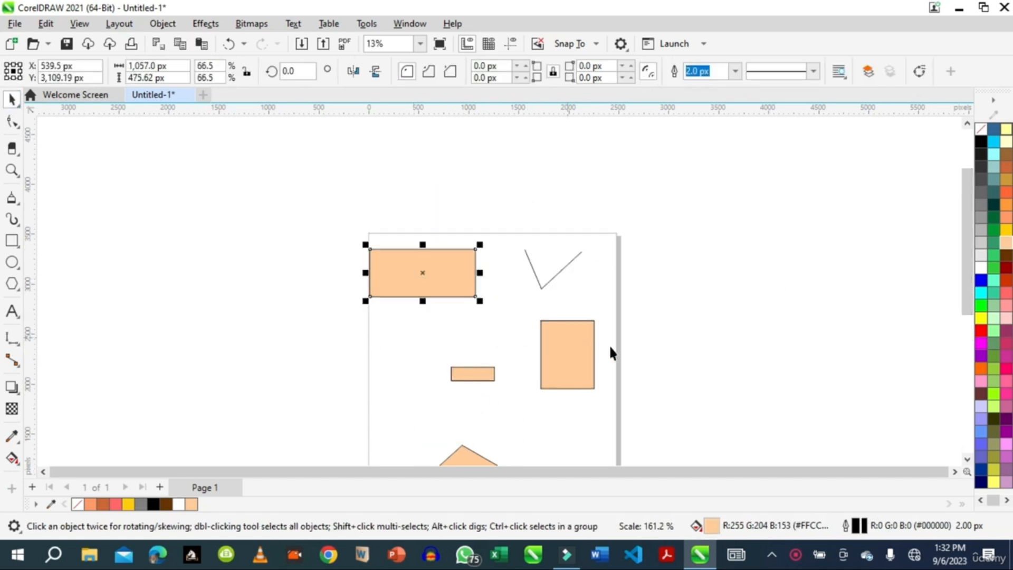
Review the document's page size settings and the list of available measurement units, leaving them as they are
{"action": "left_click", "coordinate": [12, 170]}
{"action": "left_click_drag", "start_coordinate": [326, 206], "coordinate": [666, 446]}
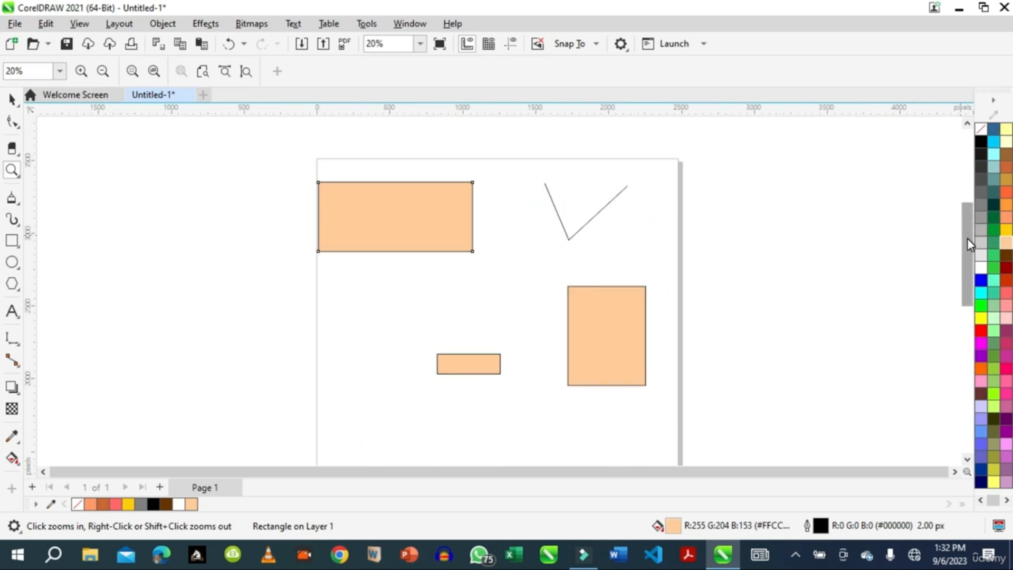
{"action": "left_click_drag", "start_coordinate": [967, 238], "coordinate": [968, 214]}
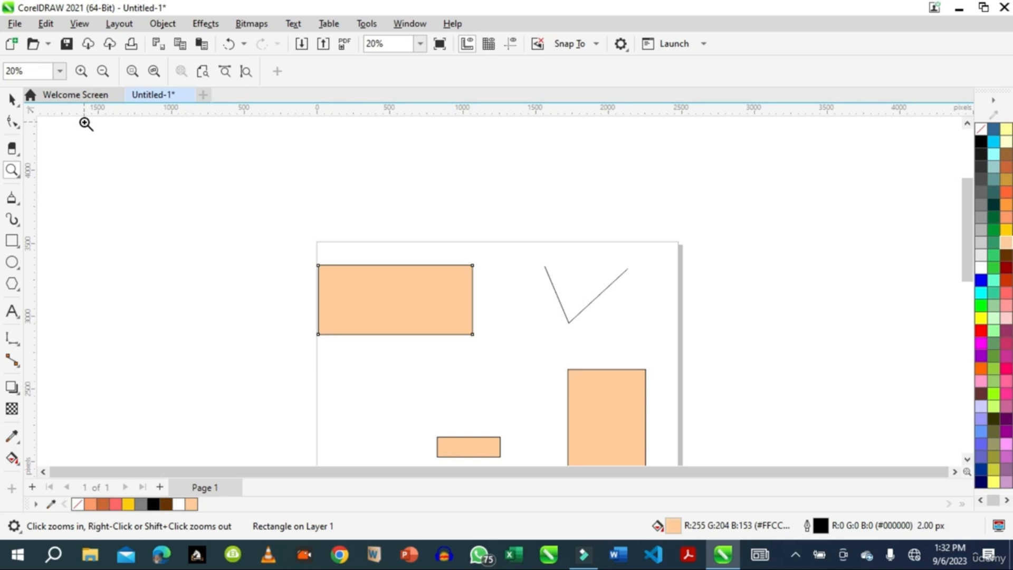
{"action": "left_click", "coordinate": [116, 24]}
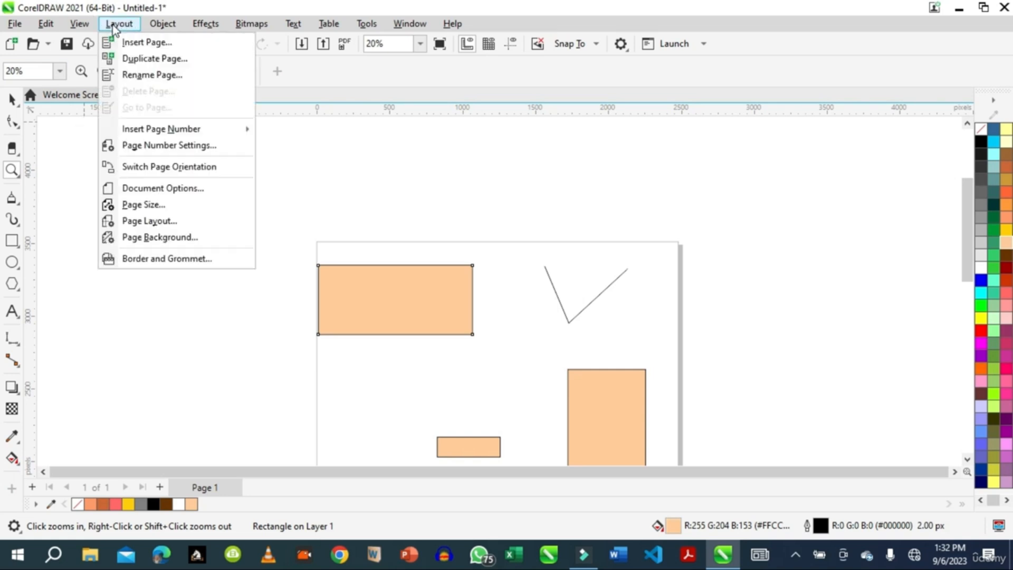
{"action": "left_click", "coordinate": [146, 210]}
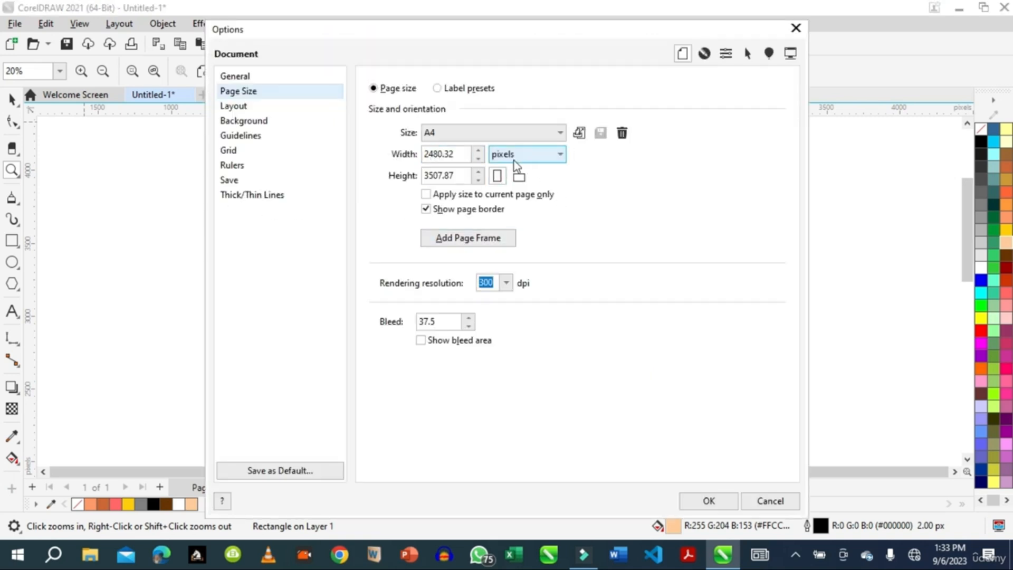
{"action": "left_click", "coordinate": [561, 156]}
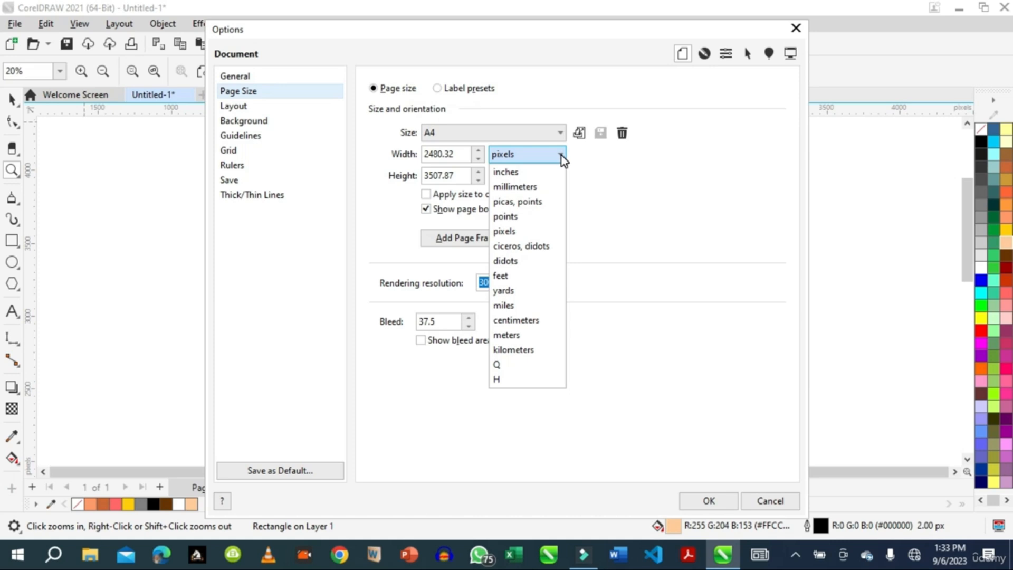
{"action": "left_click", "coordinate": [561, 156]}
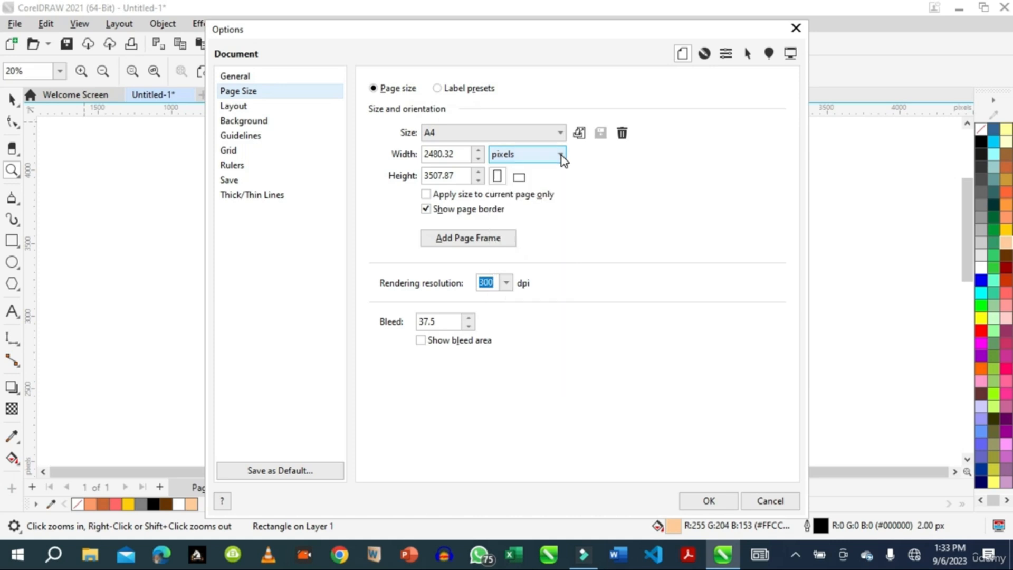
{"action": "left_click", "coordinate": [794, 30]}
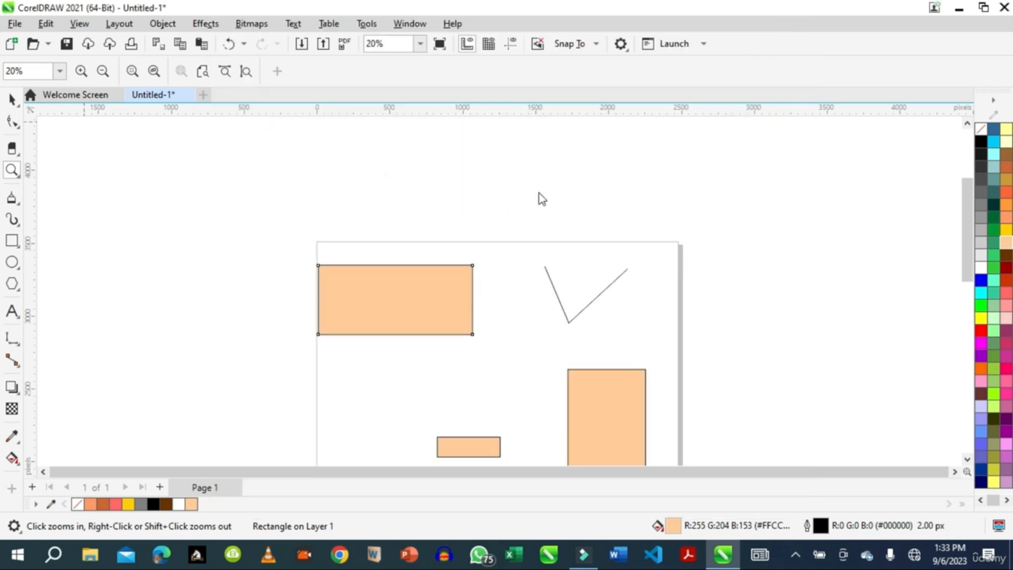
Add a parallel dimension along the top edge of the enlarged rectangle, placing its line above the page edge
{"action": "left_click", "coordinate": [10, 99]}
{"action": "left_click", "coordinate": [13, 339]}
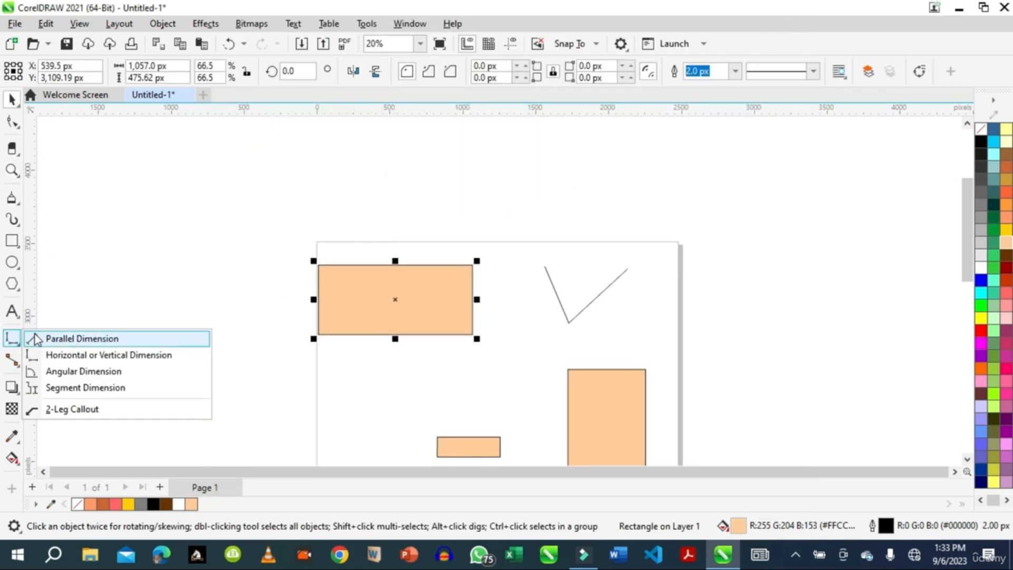
{"action": "left_click", "coordinate": [66, 340]}
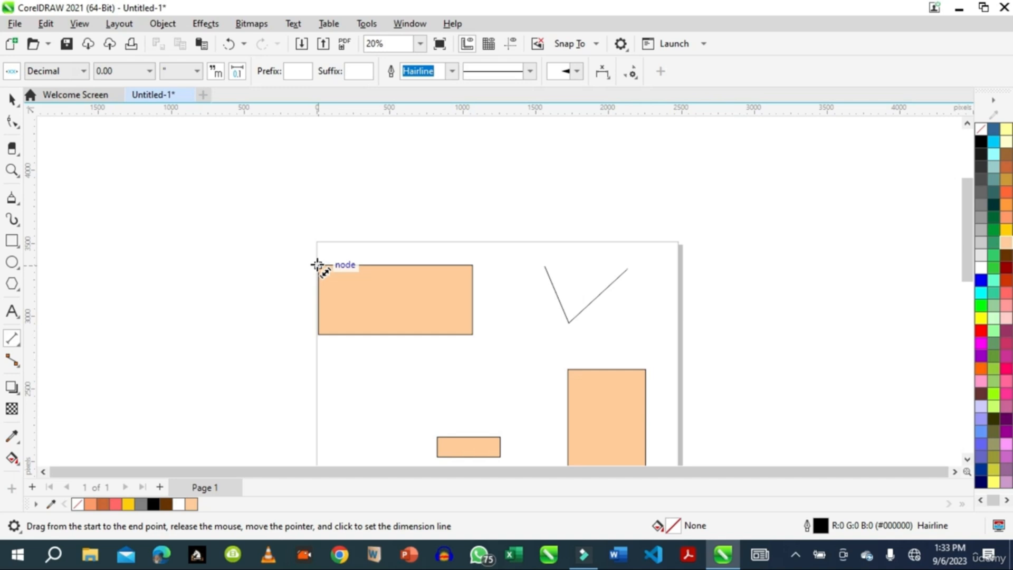
{"action": "left_click_drag", "start_coordinate": [317, 264], "coordinate": [475, 264]}
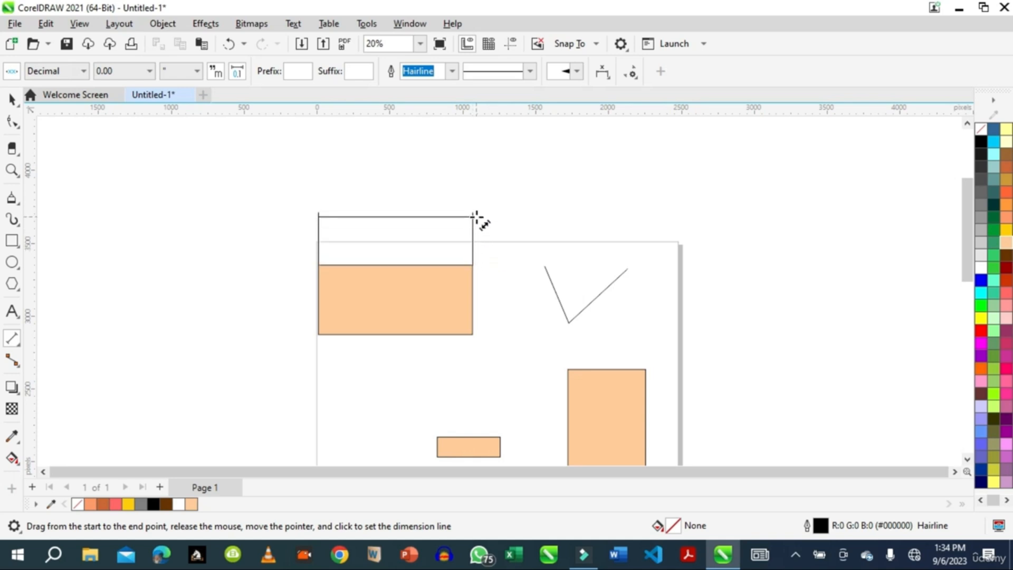
{"action": "left_click", "coordinate": [476, 216]}
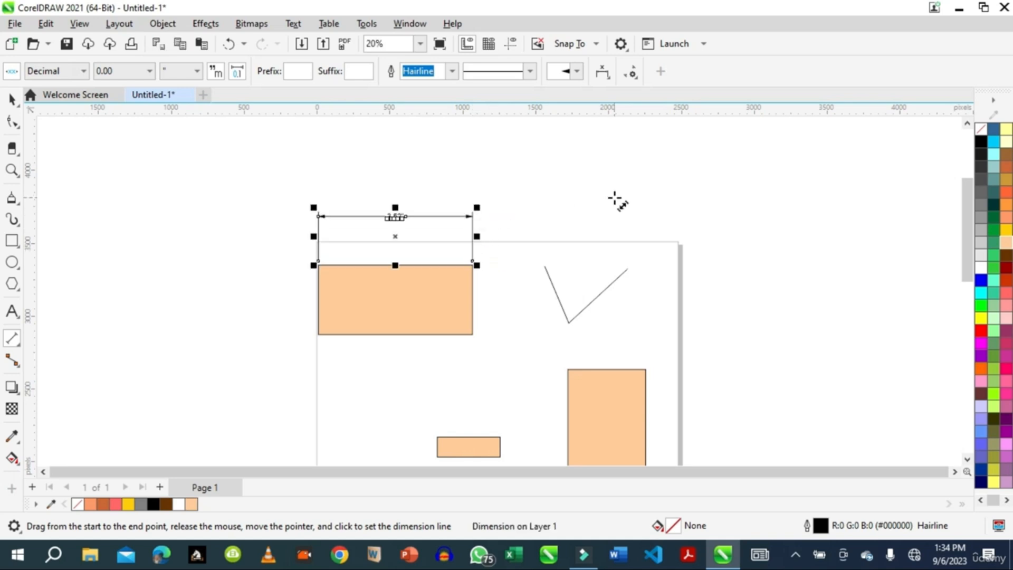
Examine the width dimension's text, arrowheads and extension lines above the rectangle up close
{"action": "left_click", "coordinate": [11, 170]}
{"action": "left_click_drag", "start_coordinate": [346, 197], "coordinate": [460, 243]}
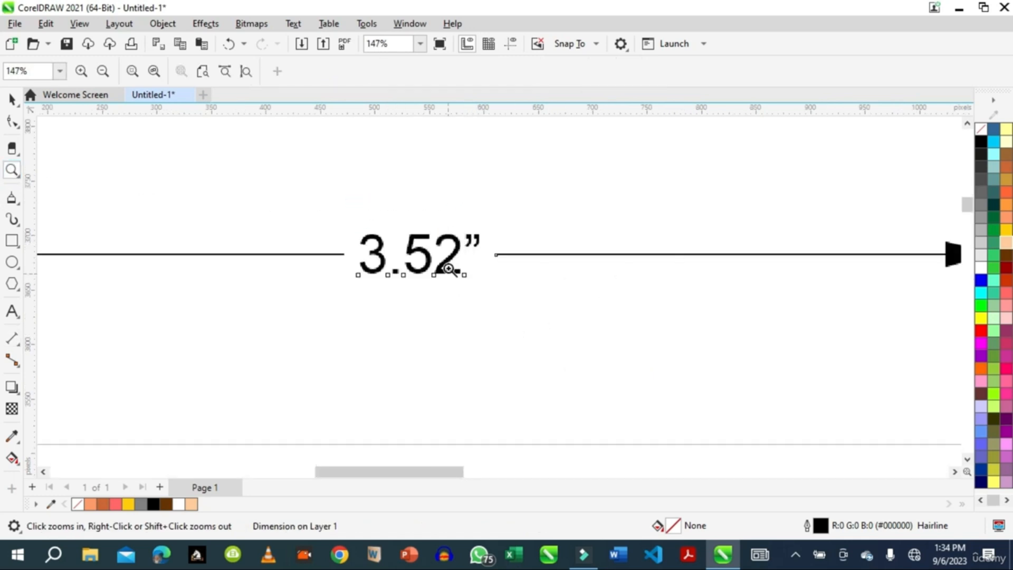
{"action": "right_click", "coordinate": [482, 274]}
{"action": "right_click", "coordinate": [483, 274]}
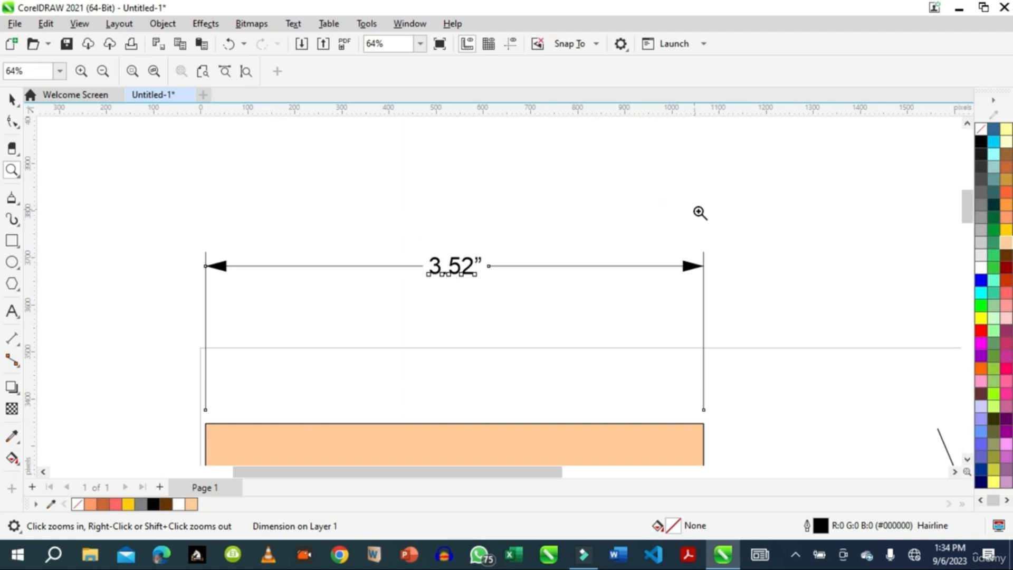
{"action": "left_click_drag", "start_coordinate": [968, 214], "coordinate": [975, 228]}
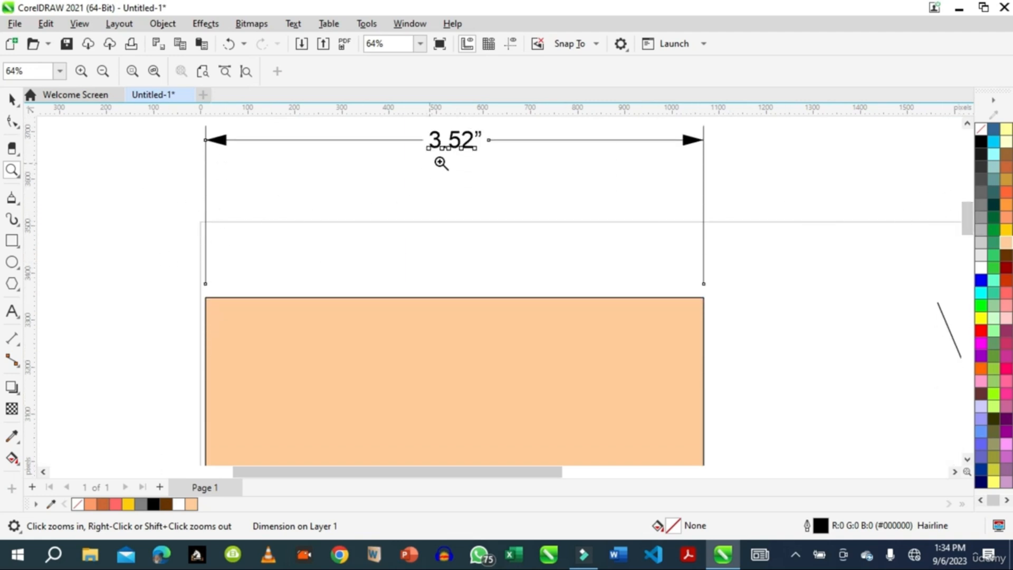
{"action": "left_click_drag", "start_coordinate": [968, 224], "coordinate": [967, 218]}
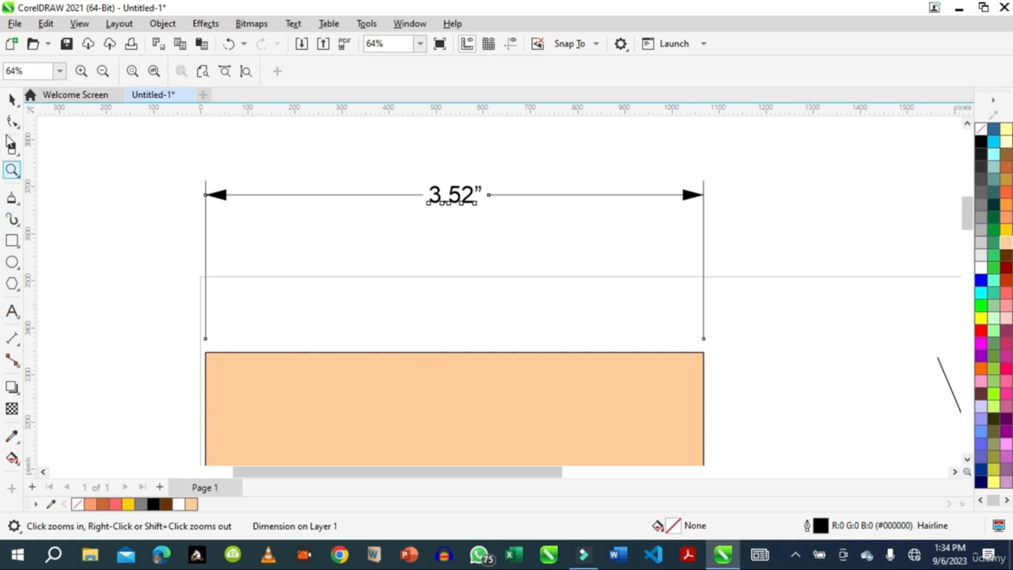
{"action": "left_click", "coordinate": [11, 99]}
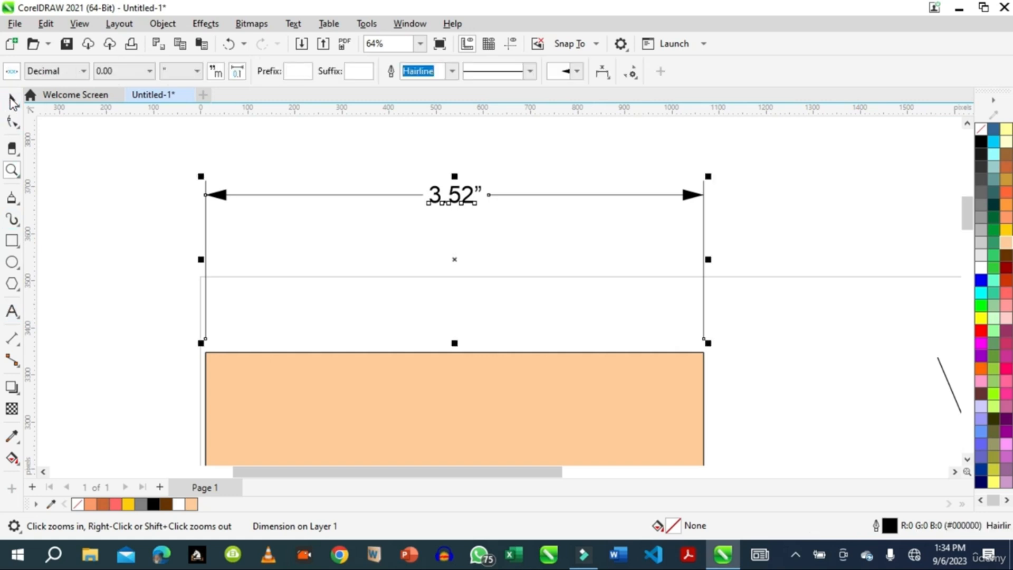
{"action": "left_click", "coordinate": [754, 196]}
{"action": "left_click", "coordinate": [614, 194]}
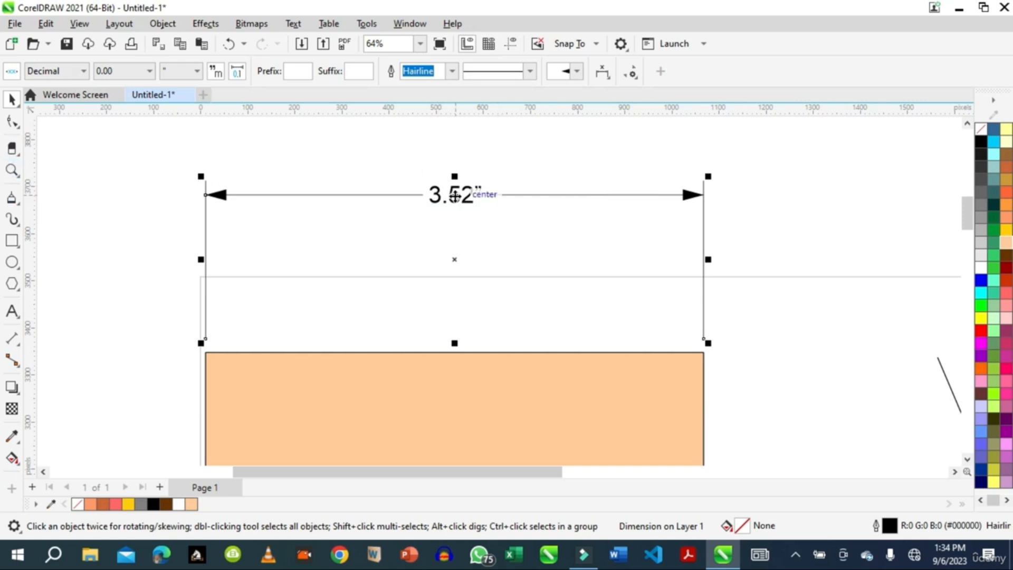
{"action": "left_click", "coordinate": [162, 274]}
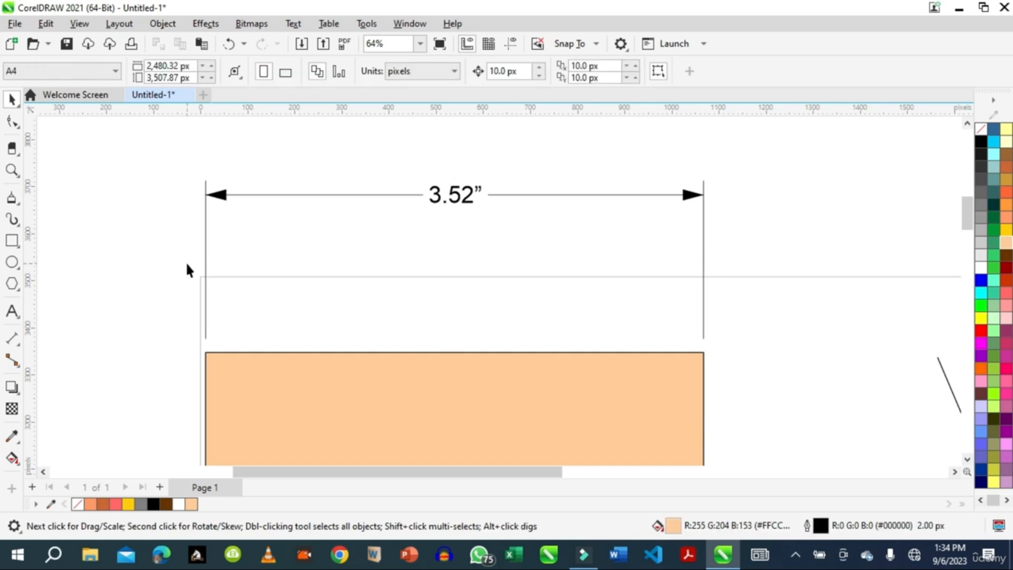
Try to edit the width dimension's text with the Text tool
{"action": "left_click", "coordinate": [11, 312]}
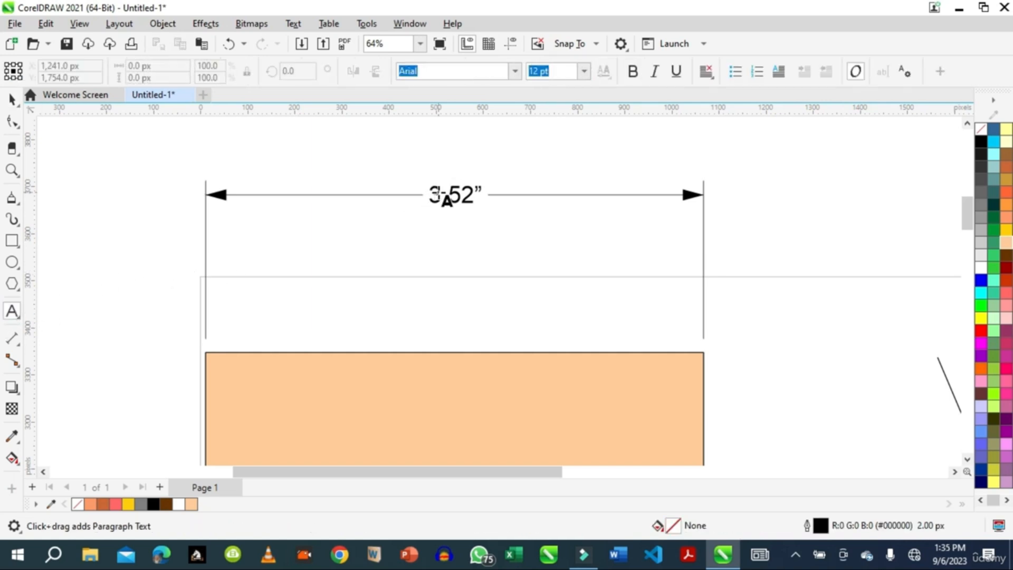
{"action": "left_click", "coordinate": [470, 202]}
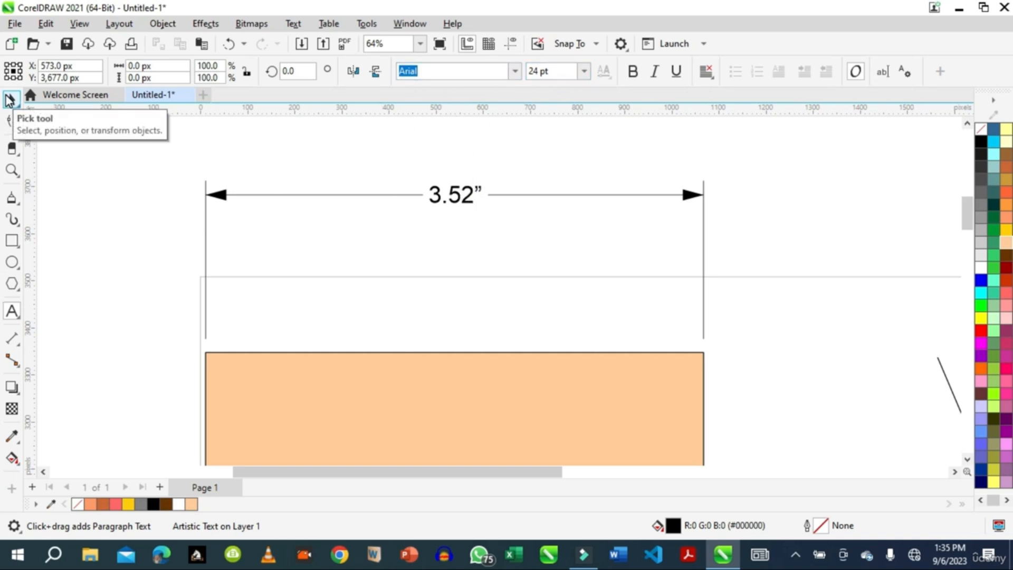
{"action": "left_click", "coordinate": [11, 101]}
Enlarge the dimensioned rectangle proportionally from its upper-right corner to about 1,117 × 503 px
{"action": "left_click", "coordinate": [692, 317]}
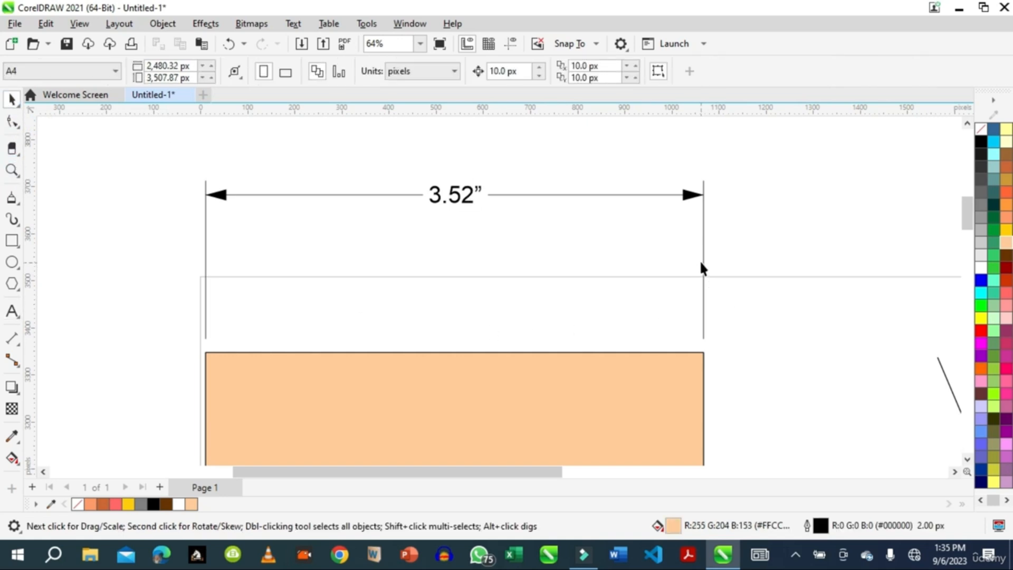
{"action": "left_click", "coordinate": [698, 379]}
{"action": "left_click_drag", "start_coordinate": [713, 352], "coordinate": [765, 331]}
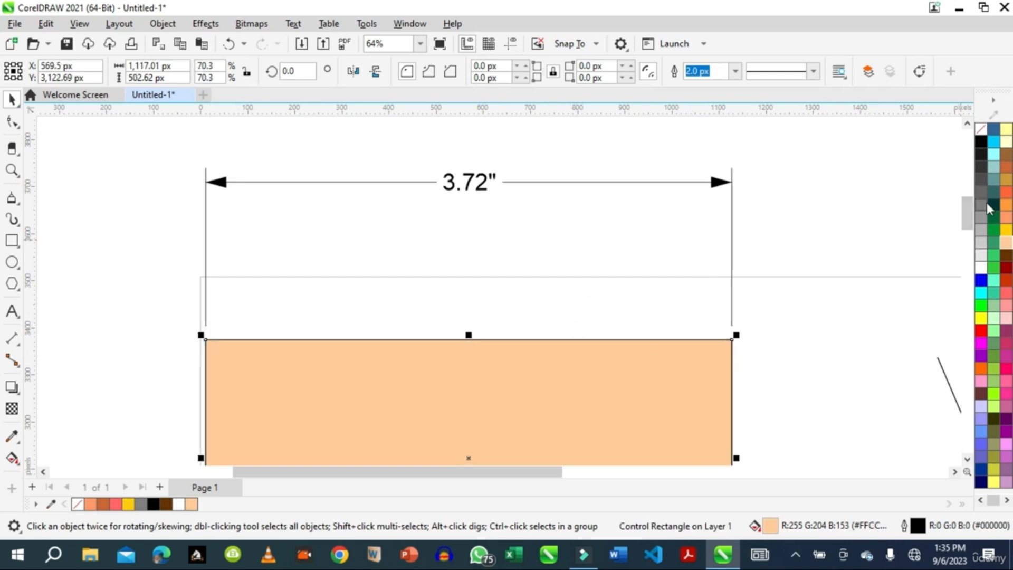
Add a vertical dimension for the large rectangle's height, placing its line inside the shape near its right edge
{"action": "left_click_drag", "start_coordinate": [965, 216], "coordinate": [963, 242]}
{"action": "scroll", "coordinate": [818, 290], "scroll_direction": "down", "scroll_amount": 4}
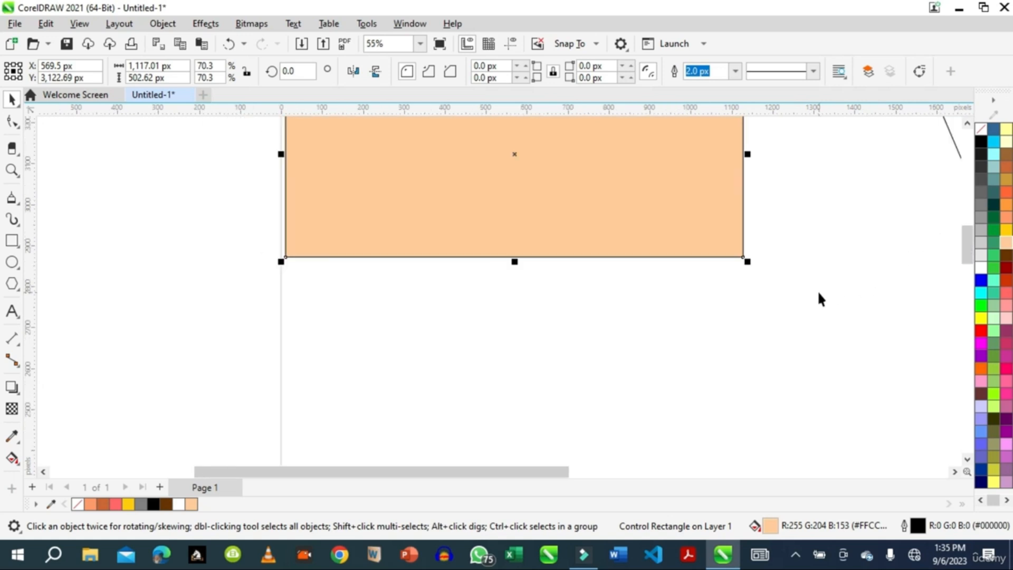
{"action": "scroll", "coordinate": [818, 299], "scroll_direction": "down", "scroll_amount": 1}
{"action": "left_click_drag", "start_coordinate": [608, 471], "coordinate": [792, 445]}
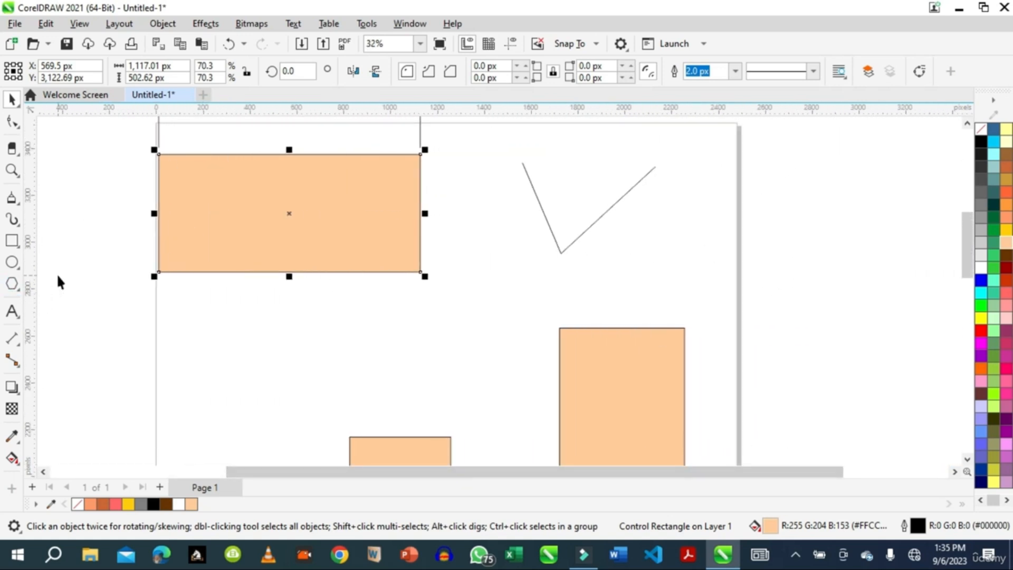
{"action": "left_click", "coordinate": [19, 344]}
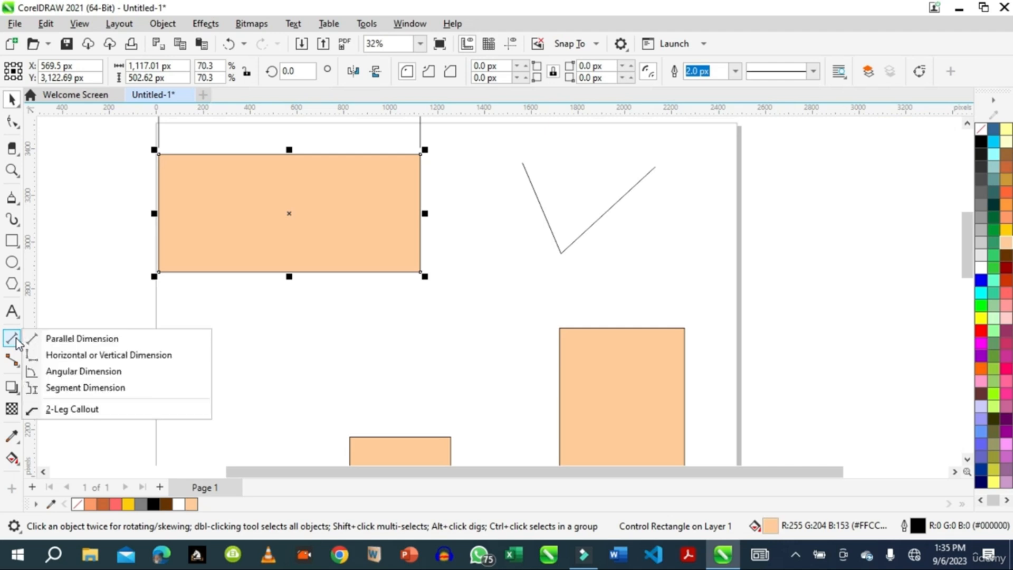
{"action": "left_click", "coordinate": [72, 355]}
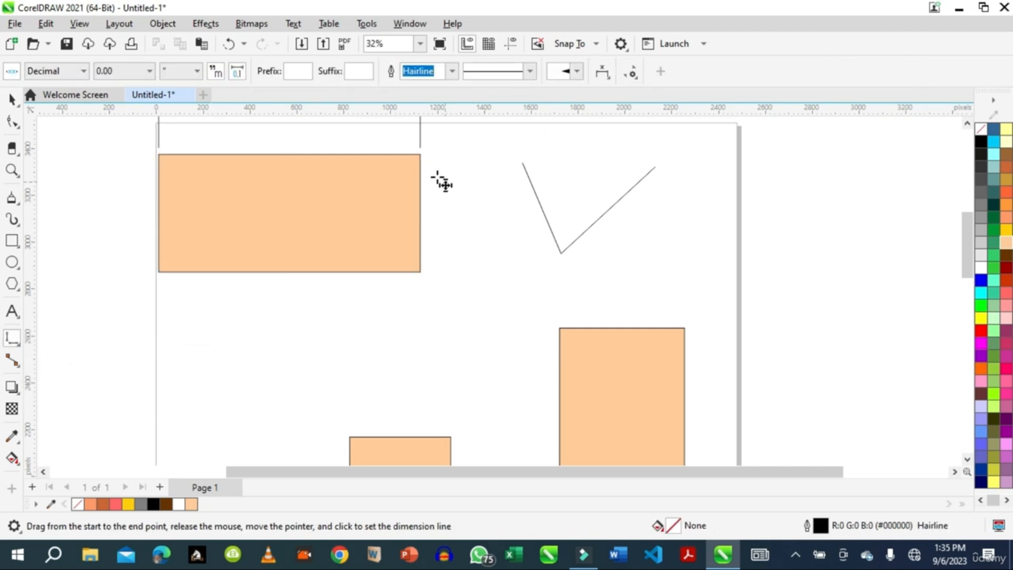
{"action": "left_click_drag", "start_coordinate": [420, 154], "coordinate": [383, 272]}
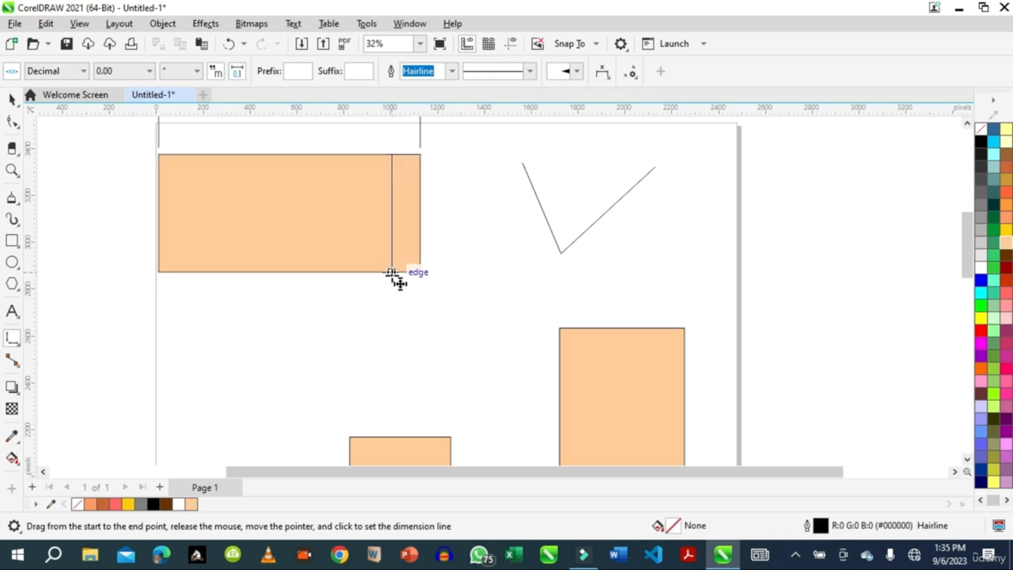
{"action": "left_click", "coordinate": [400, 283]}
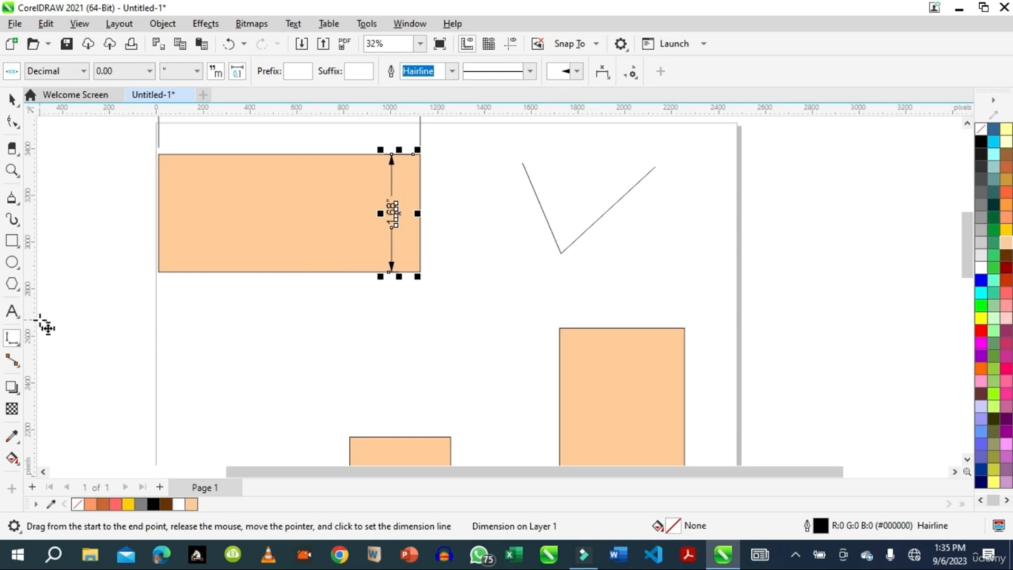
Add an angular dimension between the two lines of the V shape, placing its arc across the opening
{"action": "left_click", "coordinate": [16, 342]}
{"action": "left_click", "coordinate": [15, 364]}
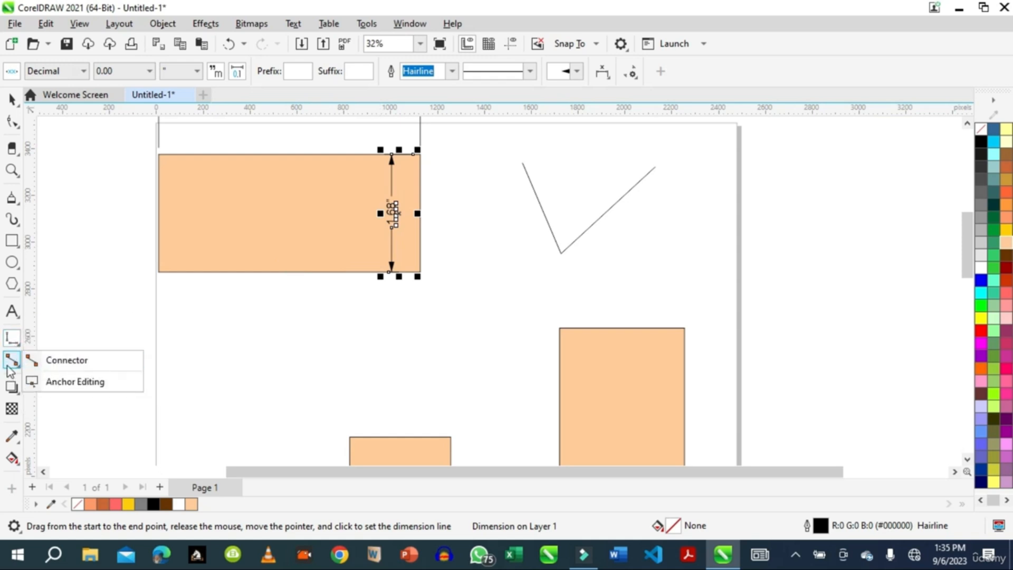
{"action": "left_click", "coordinate": [13, 339]}
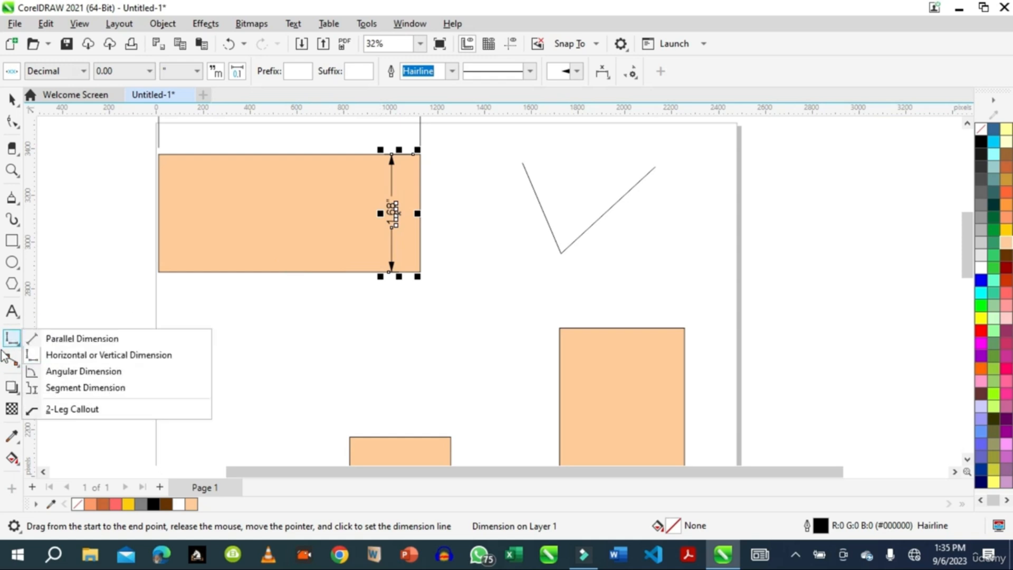
{"action": "left_click", "coordinate": [58, 373]}
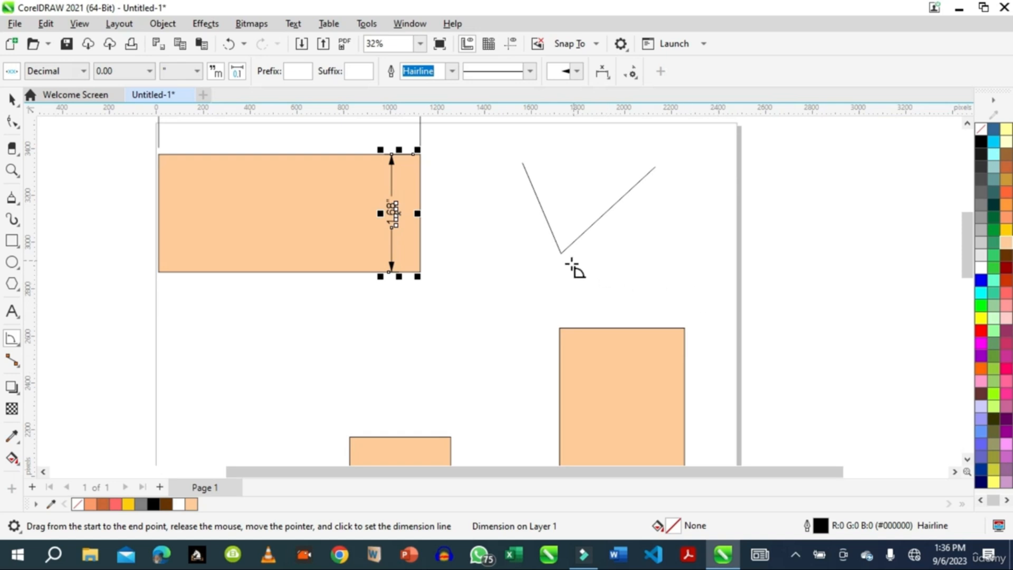
{"action": "left_click_drag", "start_coordinate": [561, 253], "coordinate": [617, 208]}
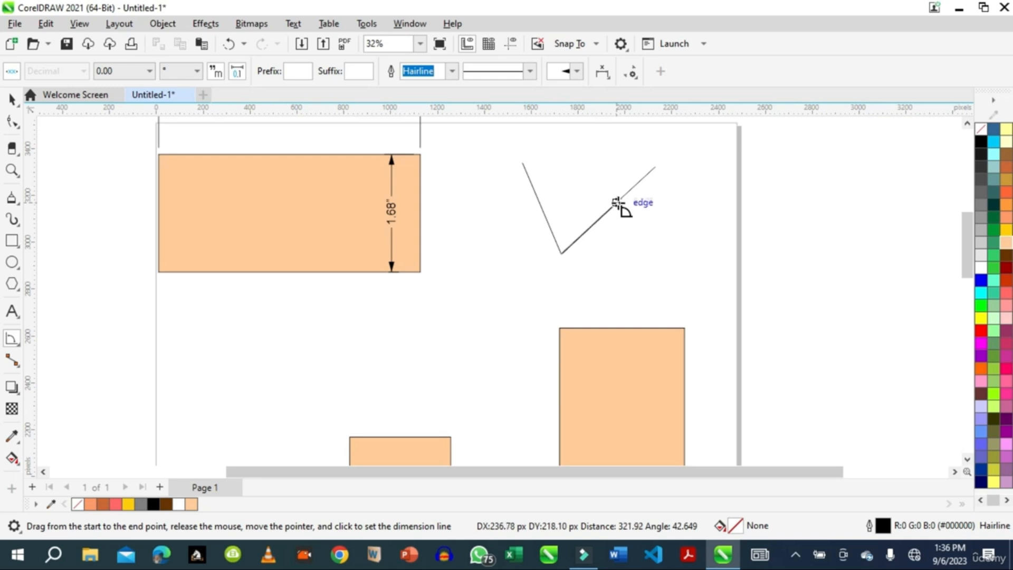
{"action": "left_click", "coordinate": [536, 194]}
{"action": "left_click", "coordinate": [536, 194]}
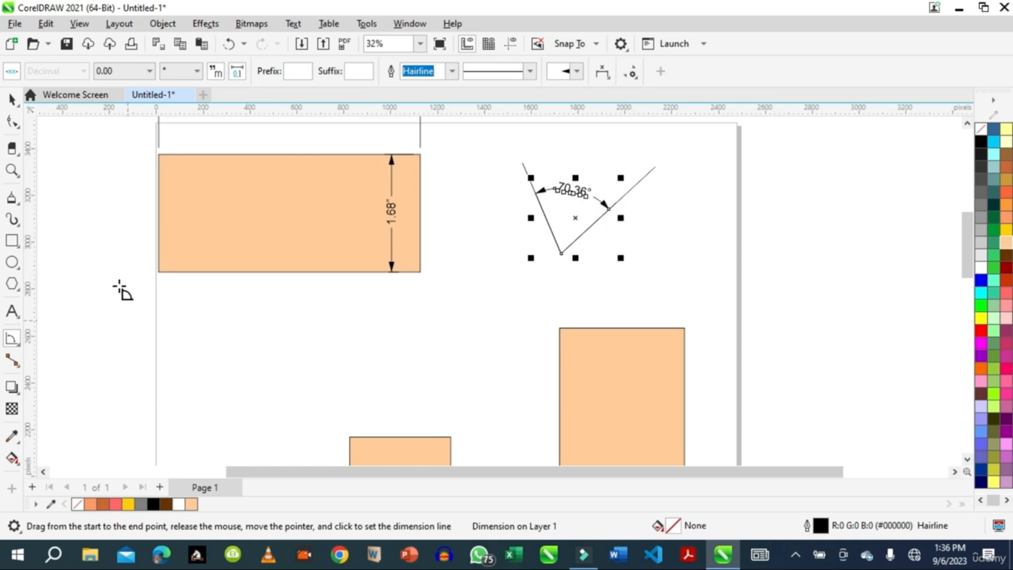
Add a 2-leg callout pointing at the tall rectangle's upper-right corner, ending outside the page with the text "this"
{"action": "left_click", "coordinate": [19, 346]}
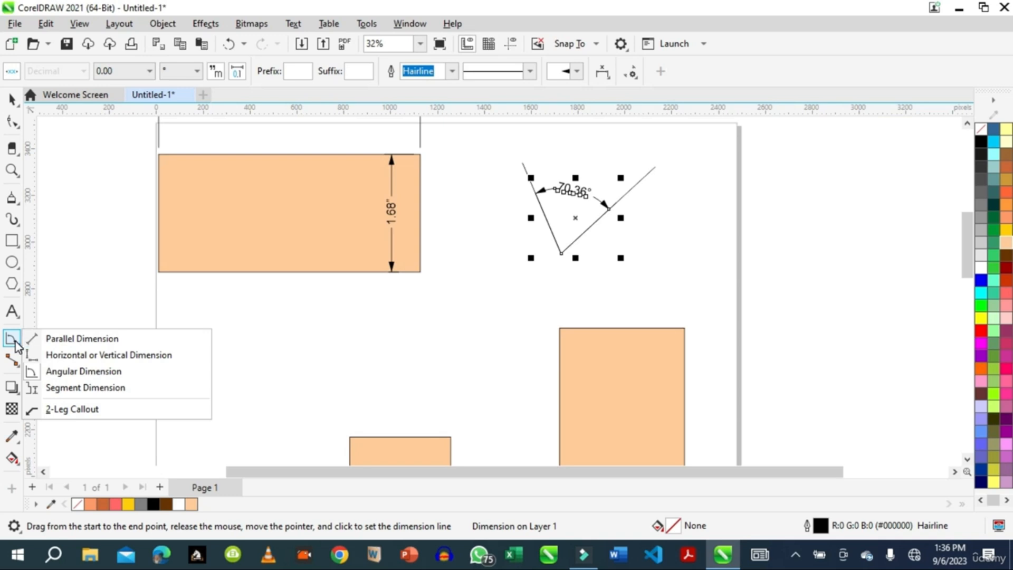
{"action": "left_click", "coordinate": [56, 410]}
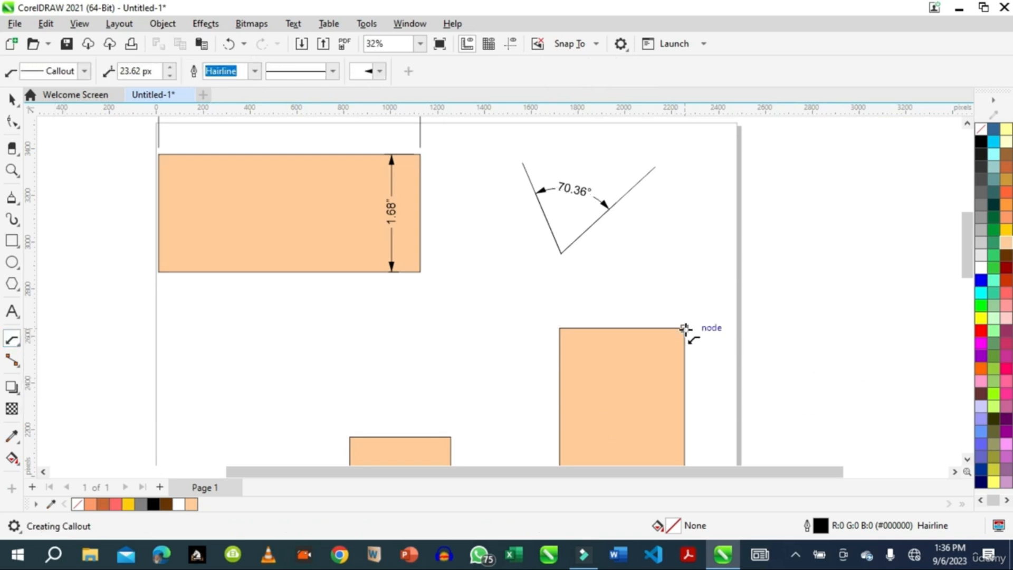
{"action": "left_click_drag", "start_coordinate": [686, 330], "coordinate": [763, 249]}
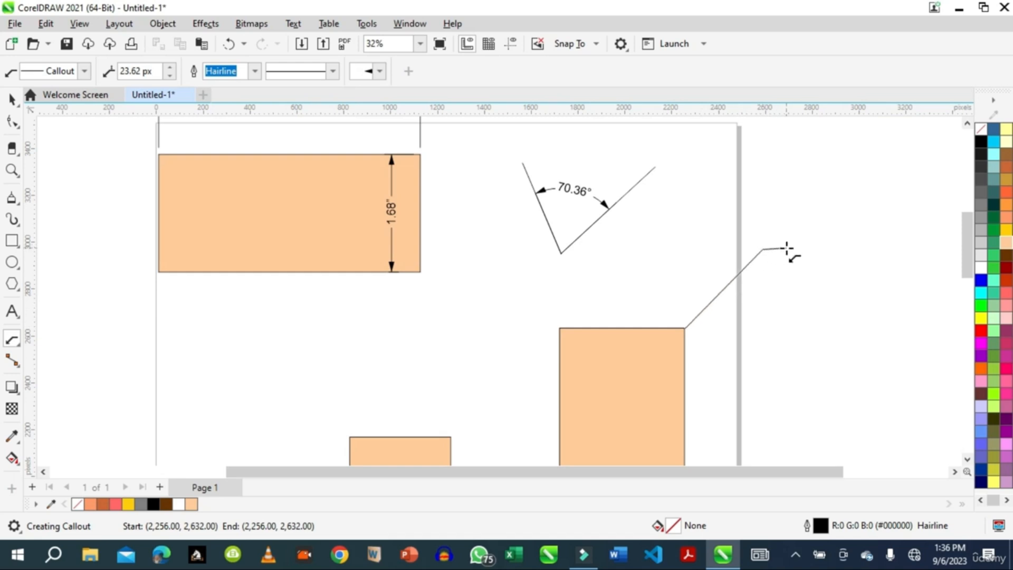
{"action": "left_click", "coordinate": [787, 248]}
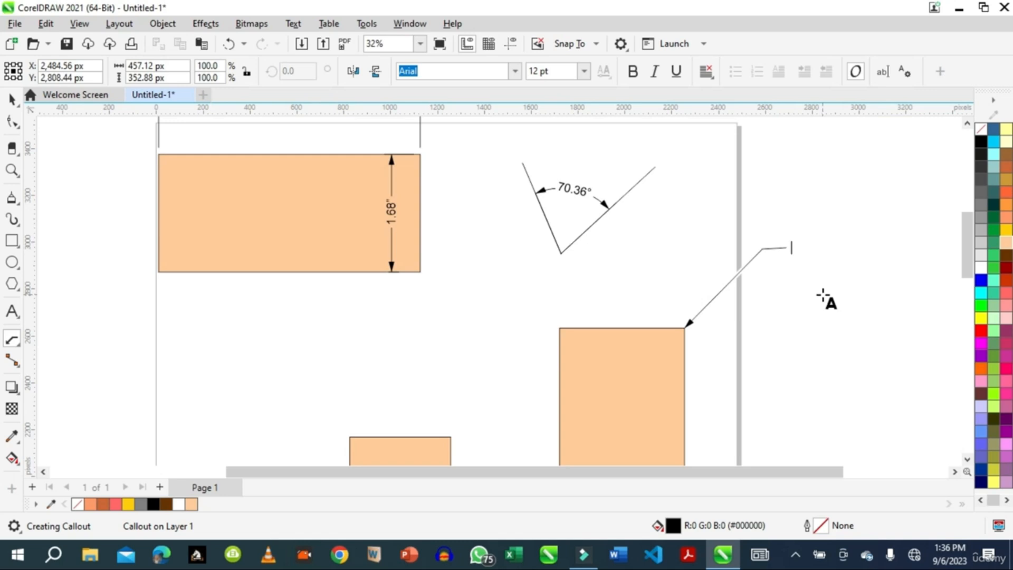
{"action": "type", "text": "this"}
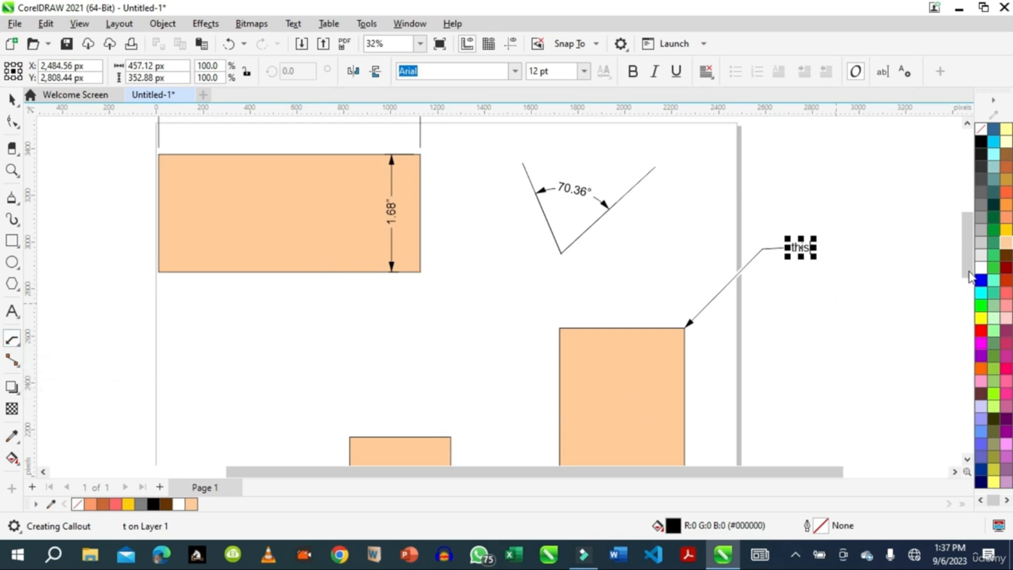
Add a parallel dimension along the pentagon's upper-right edge, placing its line outside the shape
{"action": "left_click_drag", "start_coordinate": [965, 234], "coordinate": [967, 313]}
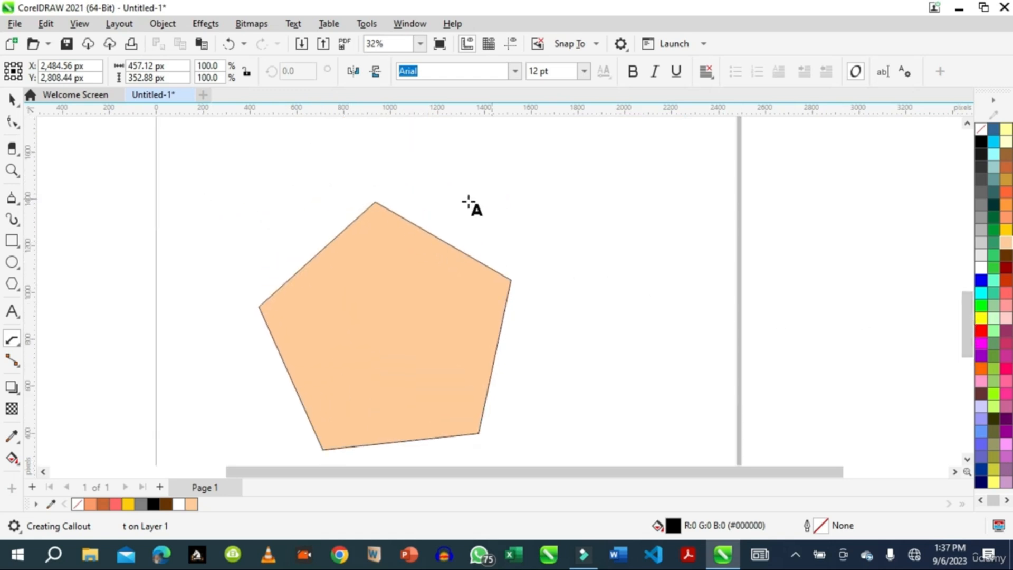
{"action": "left_click", "coordinate": [19, 347]}
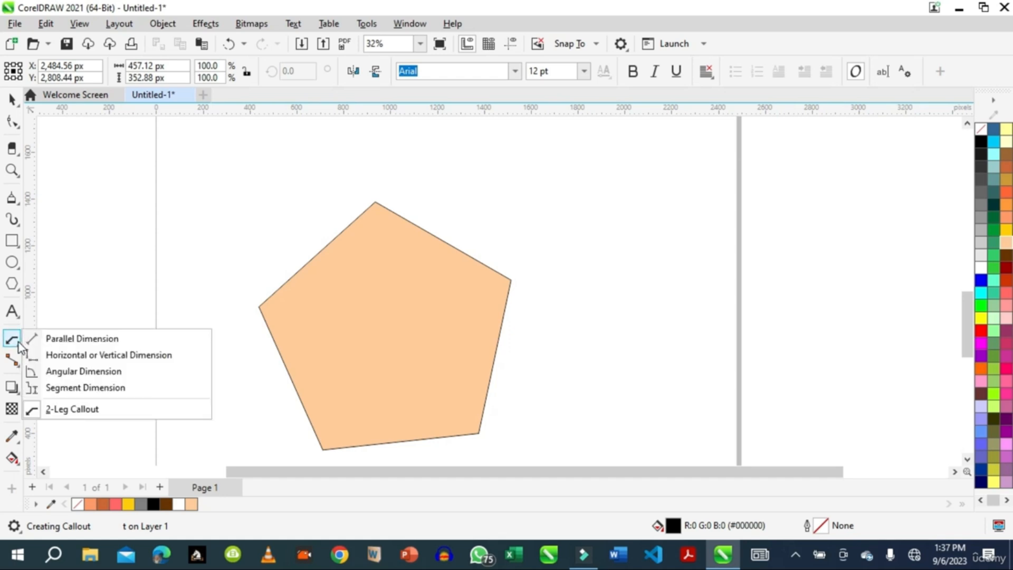
{"action": "left_click", "coordinate": [64, 341]}
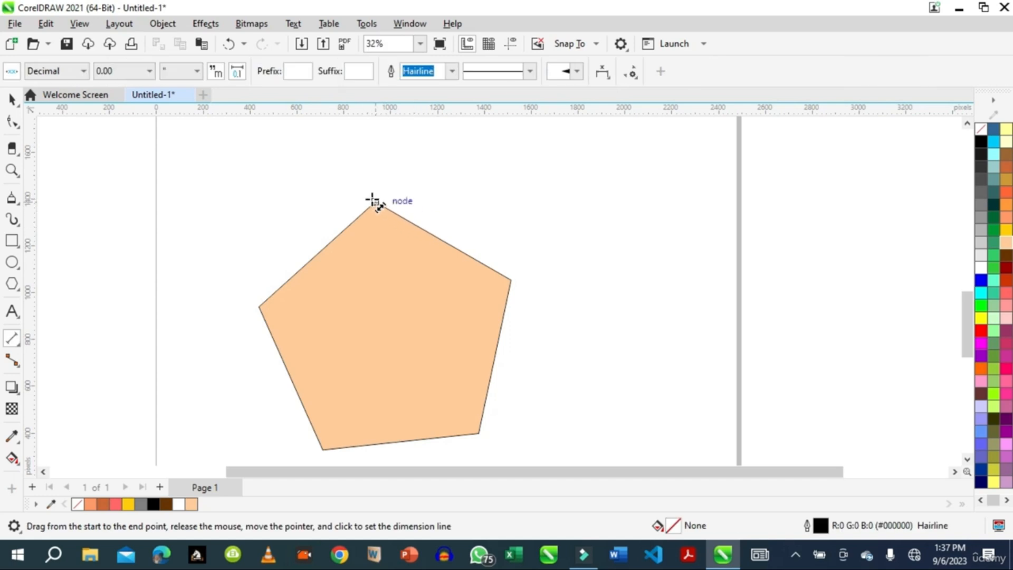
{"action": "left_click_drag", "start_coordinate": [373, 200], "coordinate": [511, 280]}
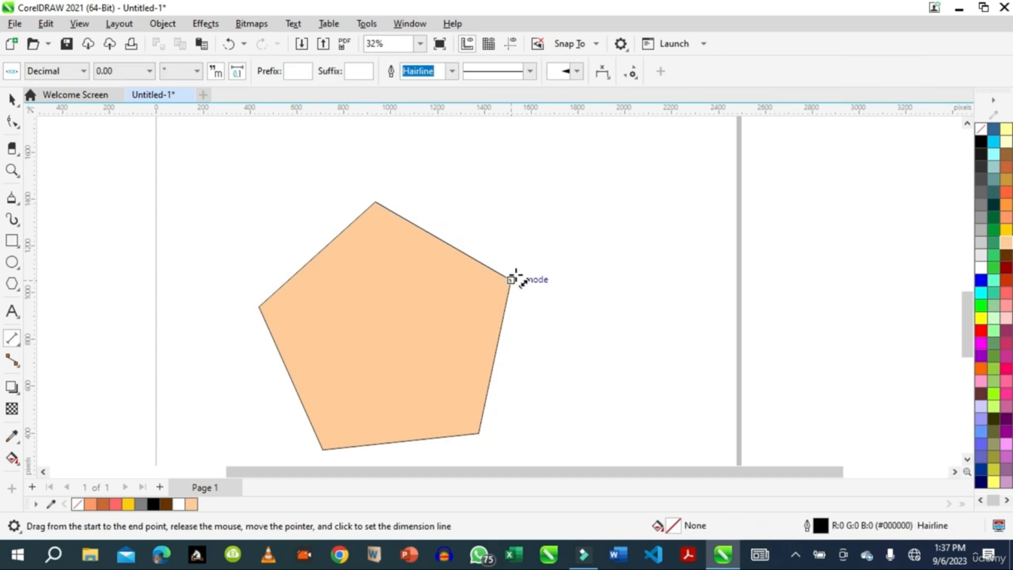
{"action": "left_click", "coordinate": [530, 243]}
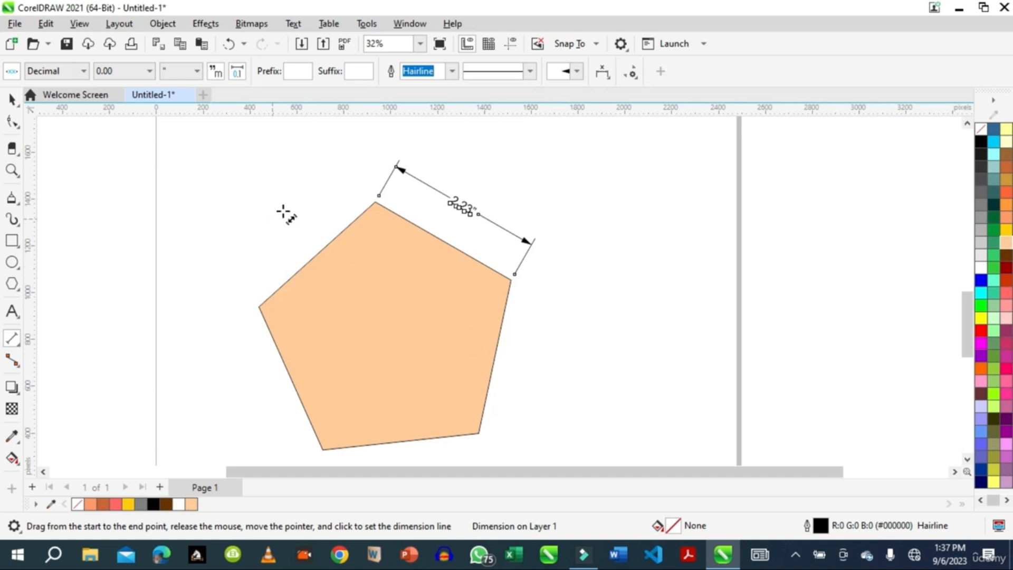
Draw two rectangles in the empty area left of the page, the lower-left one about 430 × 286 px
{"action": "scroll", "coordinate": [619, 310], "scroll_direction": "down", "scroll_amount": 4}
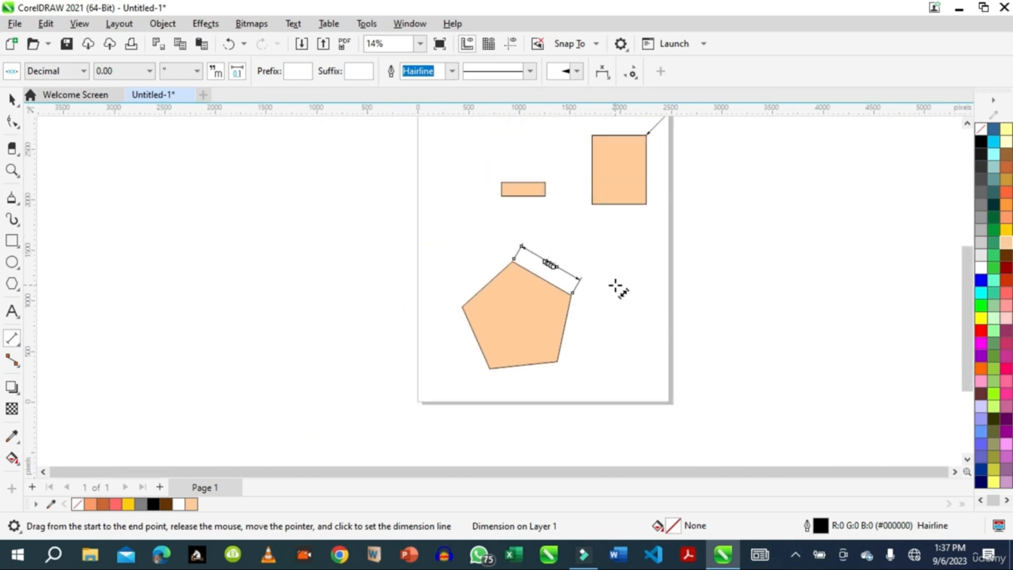
{"action": "scroll", "coordinate": [612, 285], "scroll_direction": "down", "scroll_amount": 1}
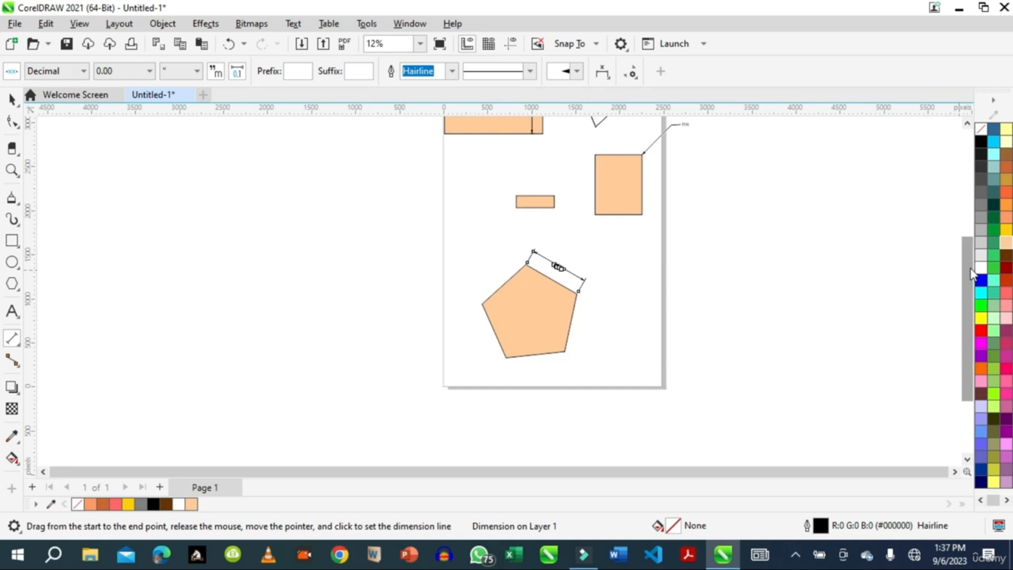
{"action": "left_click_drag", "start_coordinate": [972, 279], "coordinate": [972, 198]}
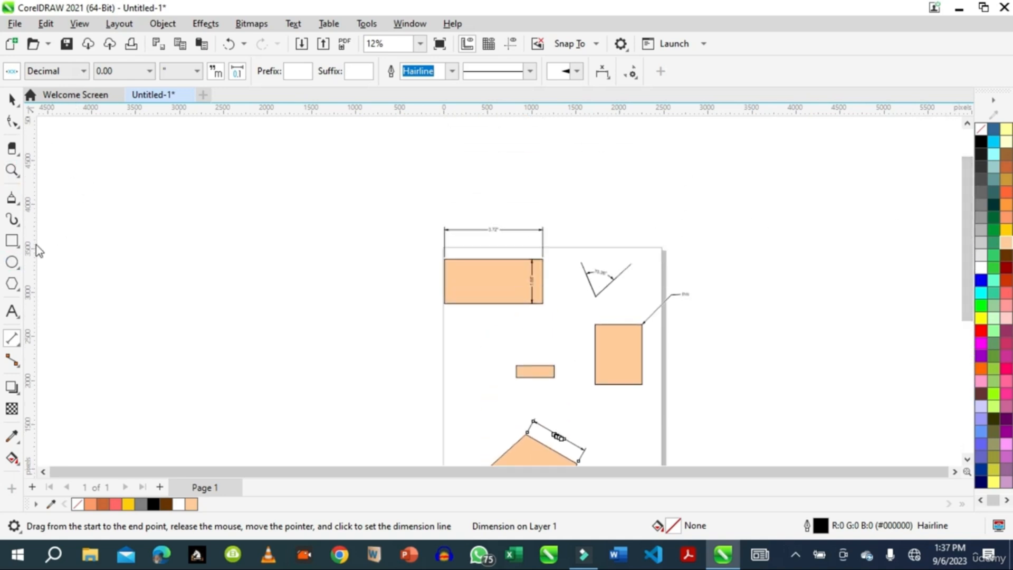
{"action": "left_click", "coordinate": [13, 246]}
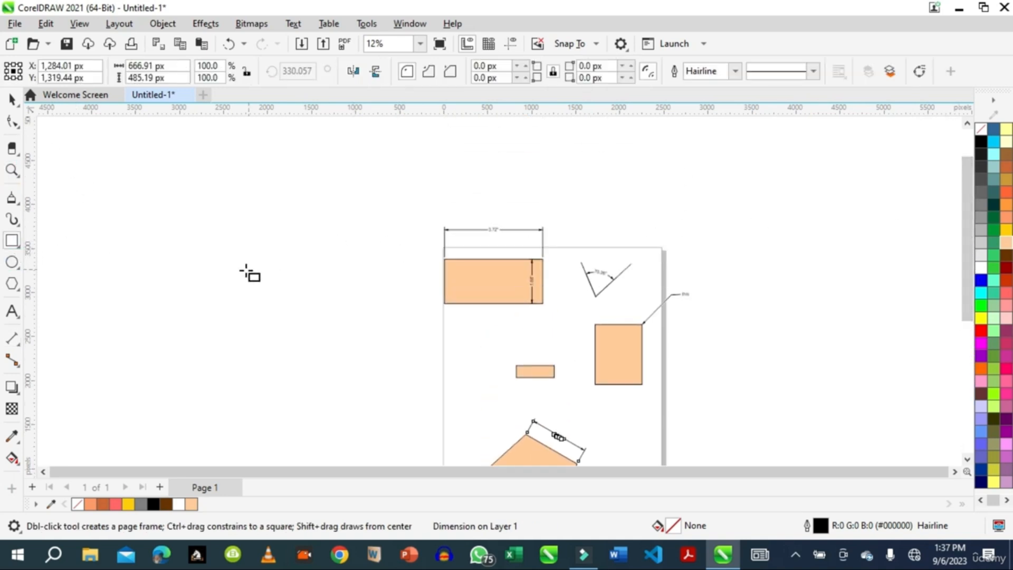
{"action": "left_click_drag", "start_coordinate": [242, 274], "coordinate": [310, 299]}
{"action": "left_click_drag", "start_coordinate": [164, 332], "coordinate": [202, 356]}
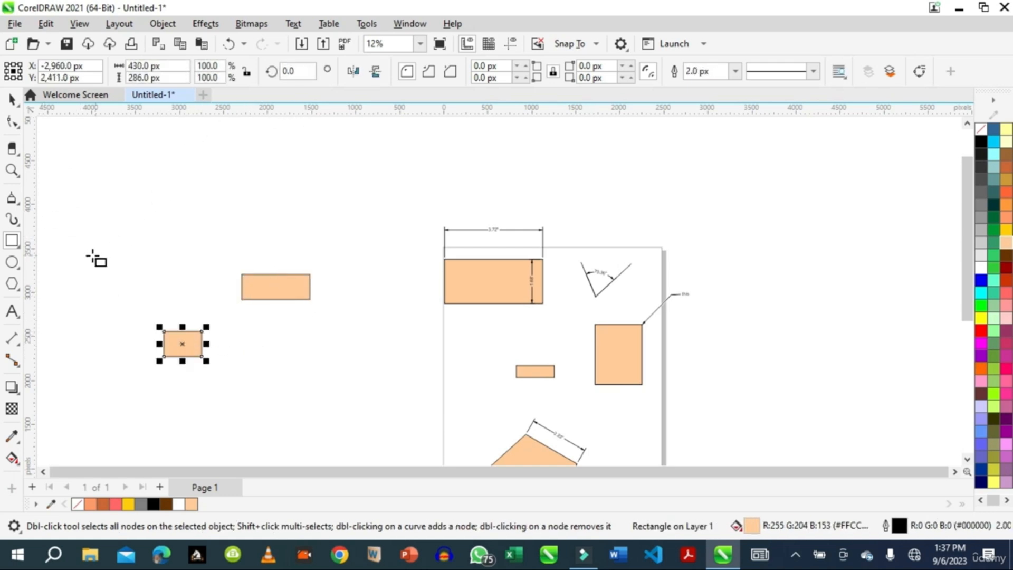
Show the guidelines, add two vertical guides and a horizontal one near 2,714.5 px, and move the small rectangle up below the horizontal guide
{"action": "left_click_drag", "start_coordinate": [221, 285], "coordinate": [243, 287]}
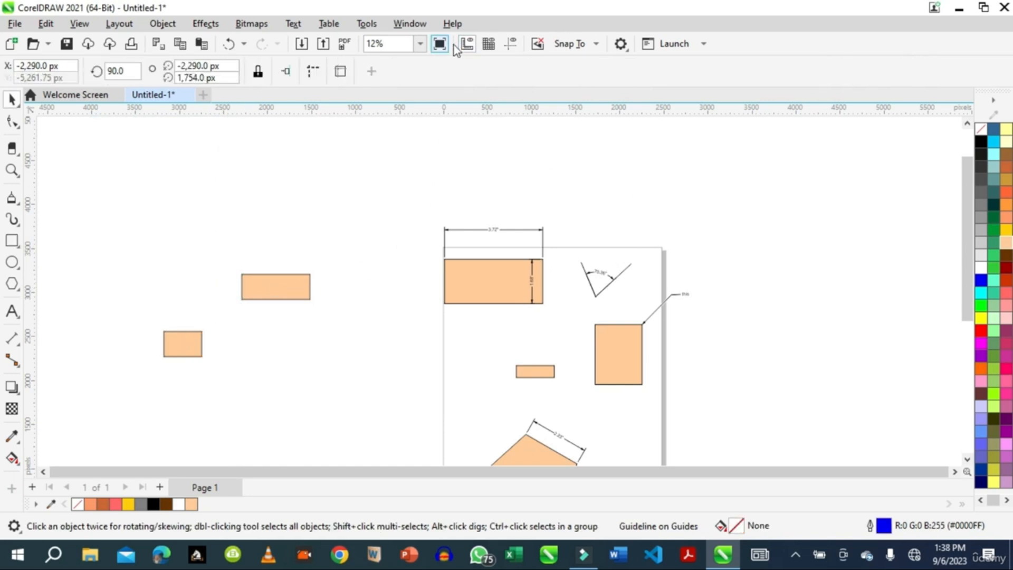
{"action": "left_click", "coordinate": [512, 45]}
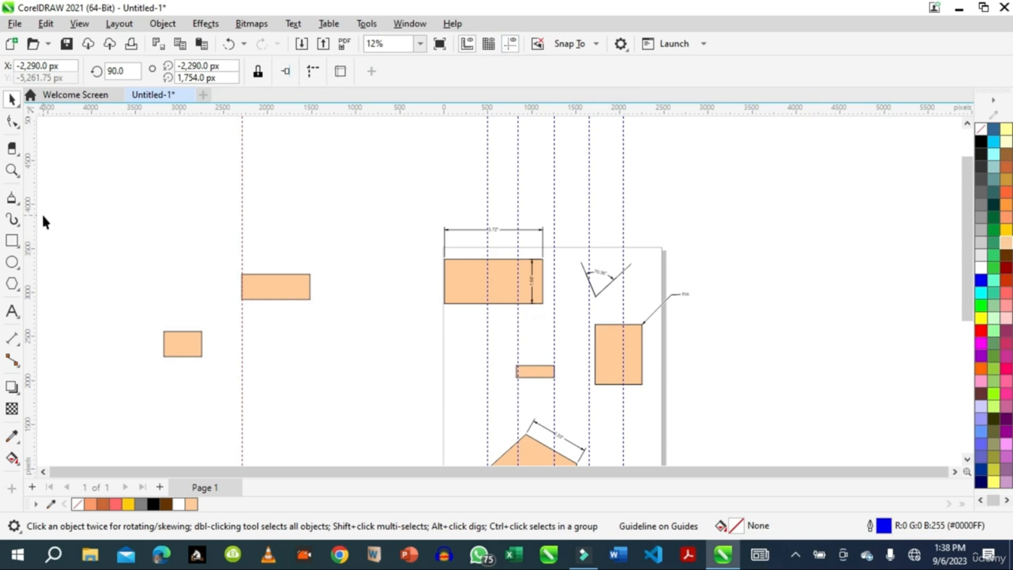
{"action": "left_click_drag", "start_coordinate": [179, 334], "coordinate": [180, 333]}
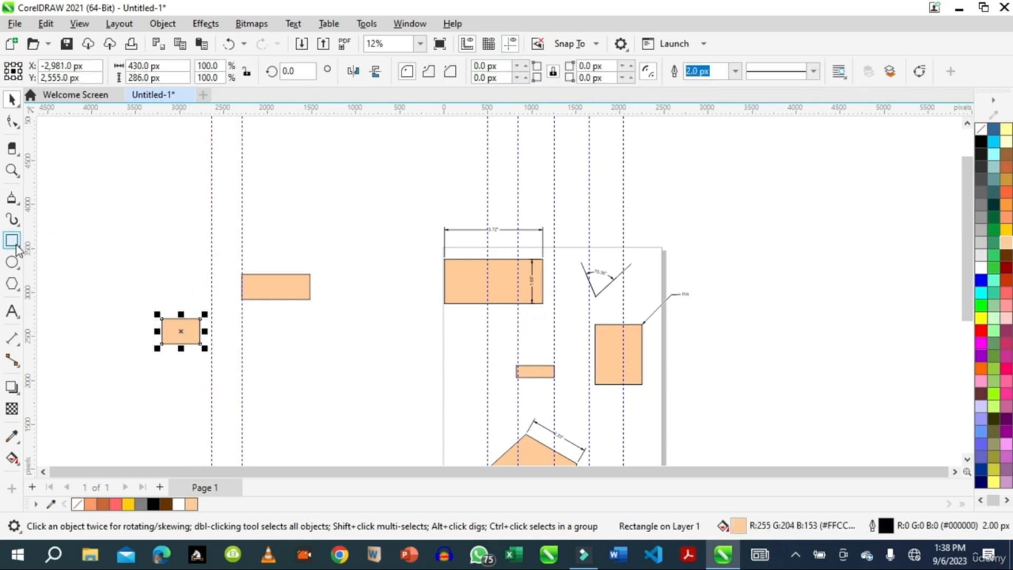
{"action": "left_click_drag", "start_coordinate": [394, 115], "coordinate": [373, 317]}
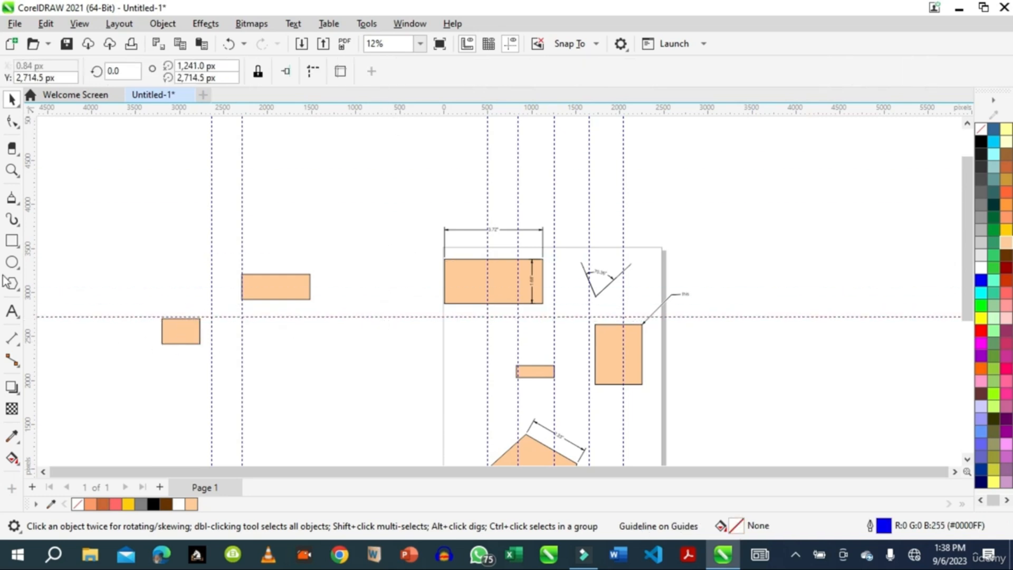
Draw four more rectangles in a row along the horizontal guide, the last one about 245 × 311 px
{"action": "left_click", "coordinate": [15, 242]}
{"action": "left_click_drag", "start_coordinate": [213, 317], "coordinate": [315, 346]}
{"action": "left_click_drag", "start_coordinate": [345, 316], "coordinate": [428, 347]}
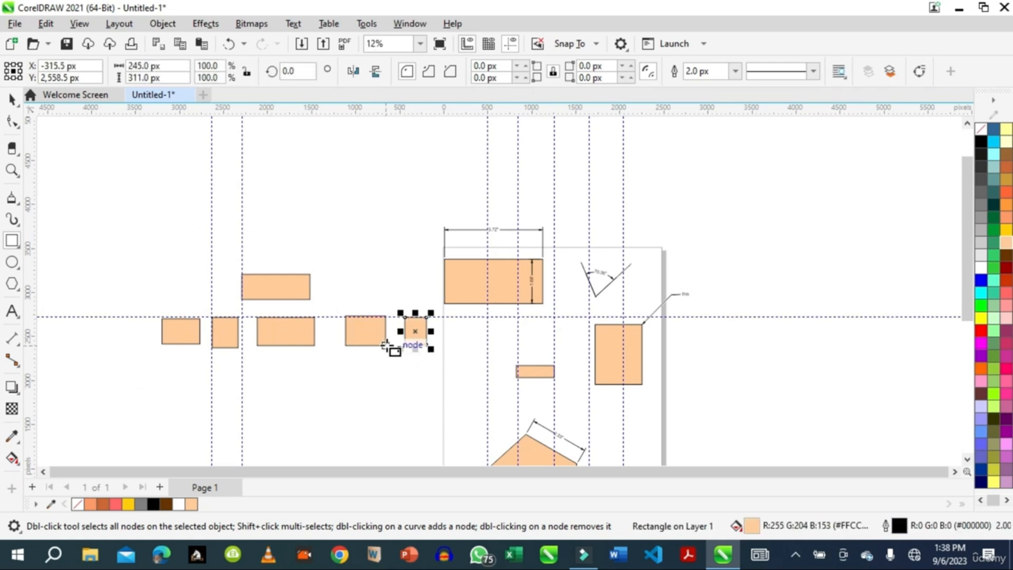
Move the upper wide rectangle slightly down and right, closer above the row, and deselect it
{"action": "left_click", "coordinate": [12, 100]}
{"action": "left_click_drag", "start_coordinate": [278, 292], "coordinate": [299, 297]}
{"action": "left_click", "coordinate": [362, 393]}
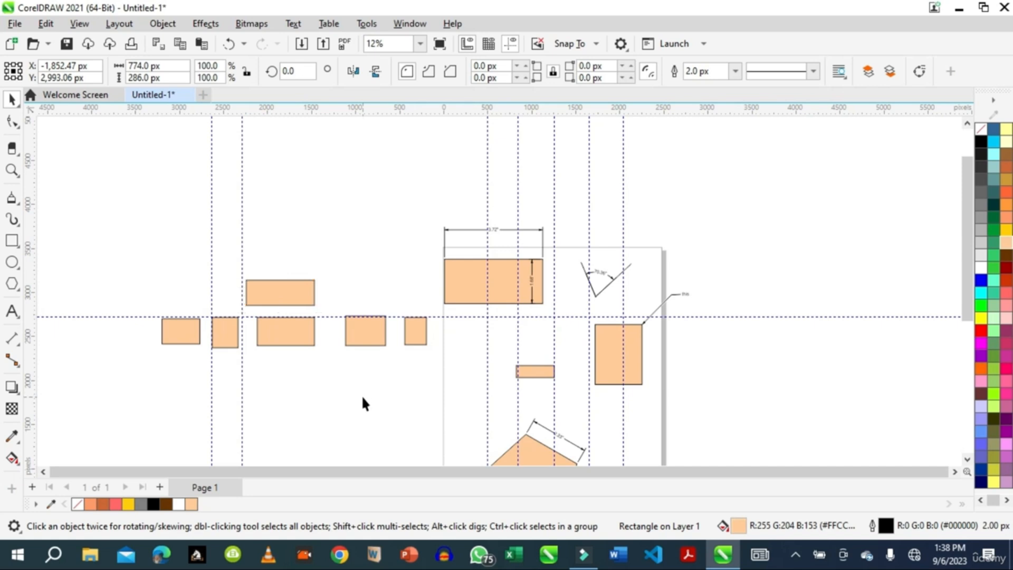
Connect the upper rectangle's bottom midpoint to the top midpoint of the wide rectangle below with a straight connector
{"action": "left_click", "coordinate": [19, 365]}
{"action": "left_click", "coordinate": [264, 295]}
{"action": "left_click", "coordinate": [264, 298]}
{"action": "left_click", "coordinate": [11, 361]}
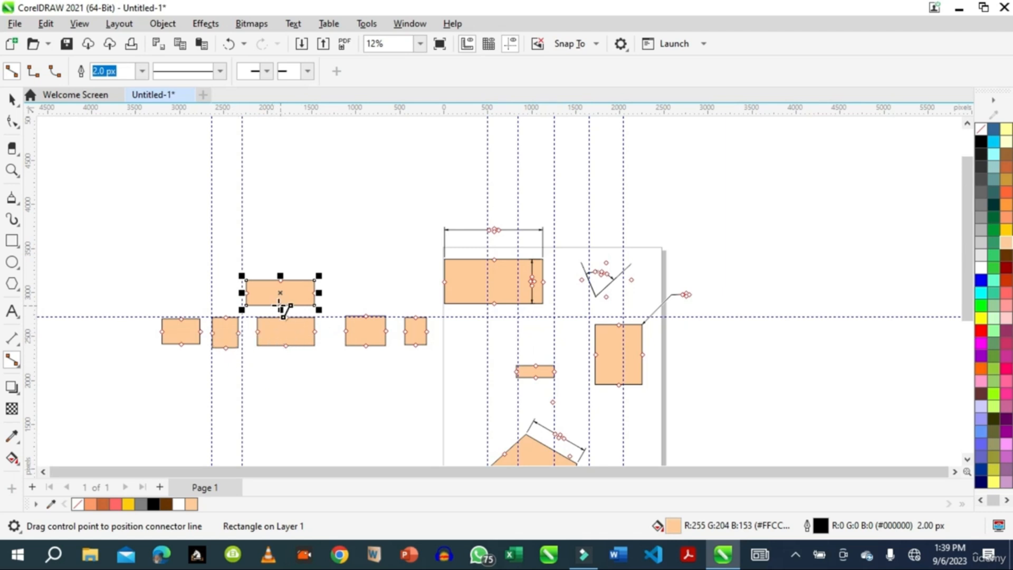
{"action": "left_click_drag", "start_coordinate": [281, 310], "coordinate": [291, 318]}
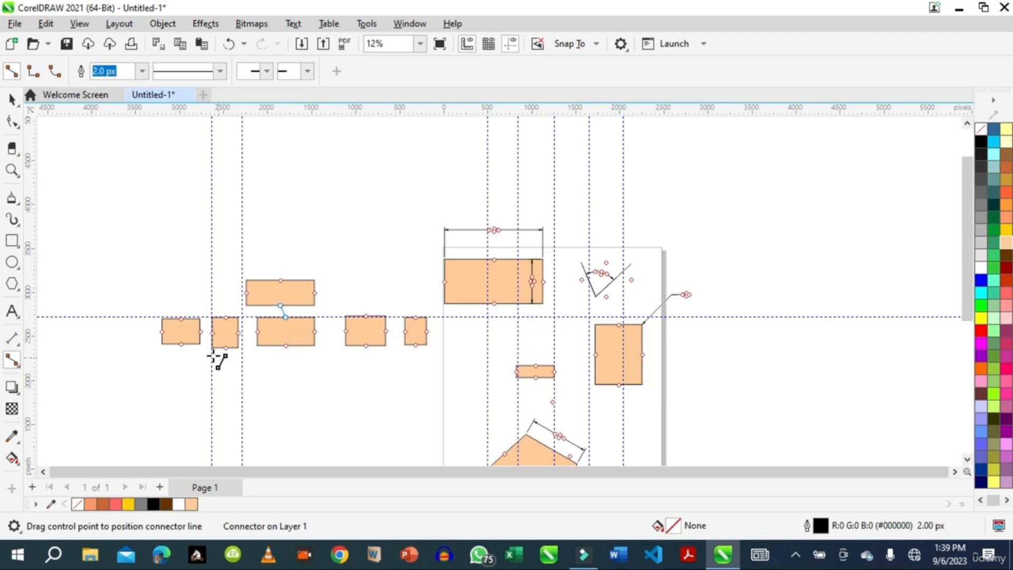
Connect the row's first rectangle to the second and the second to the third with straight connectors between their facing sides
{"action": "left_click_drag", "start_coordinate": [201, 332], "coordinate": [212, 332]}
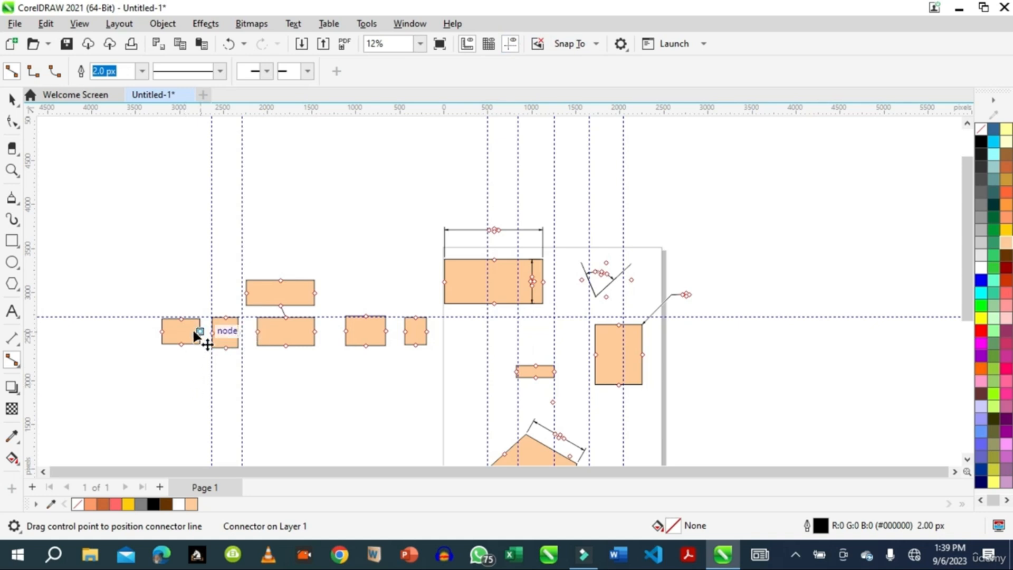
{"action": "left_click_drag", "start_coordinate": [200, 333], "coordinate": [250, 331]}
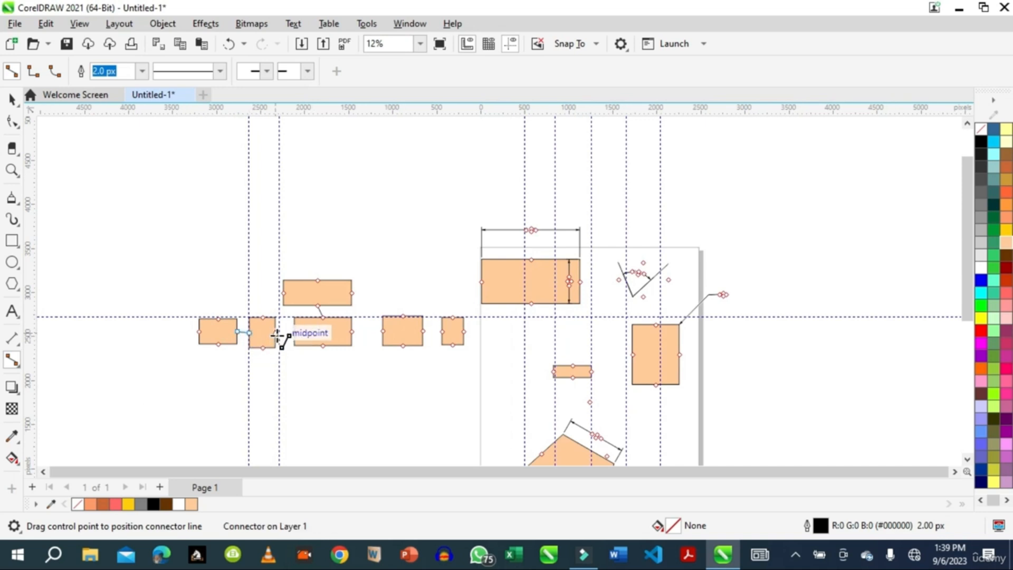
{"action": "left_click", "coordinate": [277, 335]}
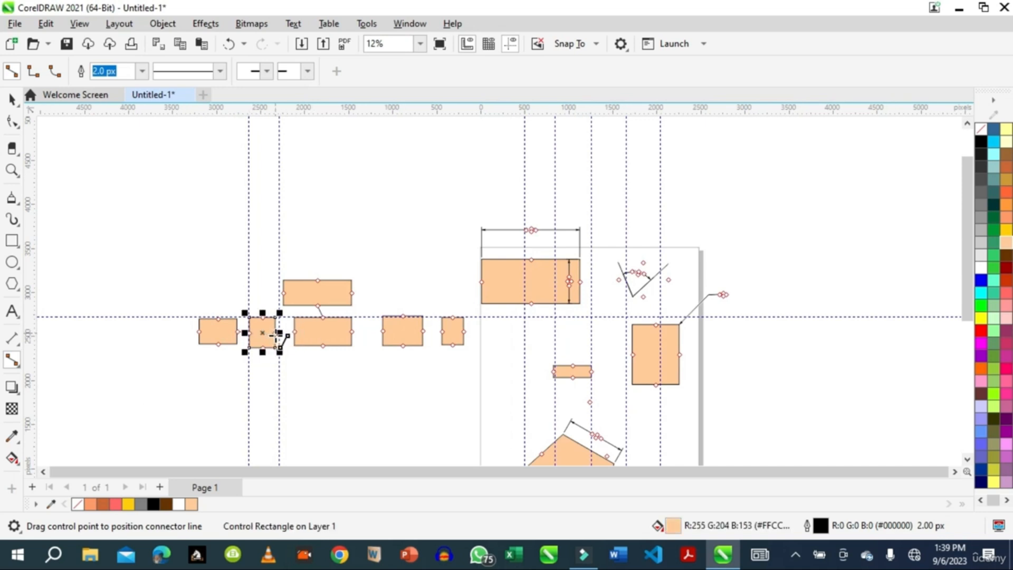
{"action": "left_click_drag", "start_coordinate": [277, 332], "coordinate": [294, 331]}
{"action": "left_click", "coordinate": [296, 333]}
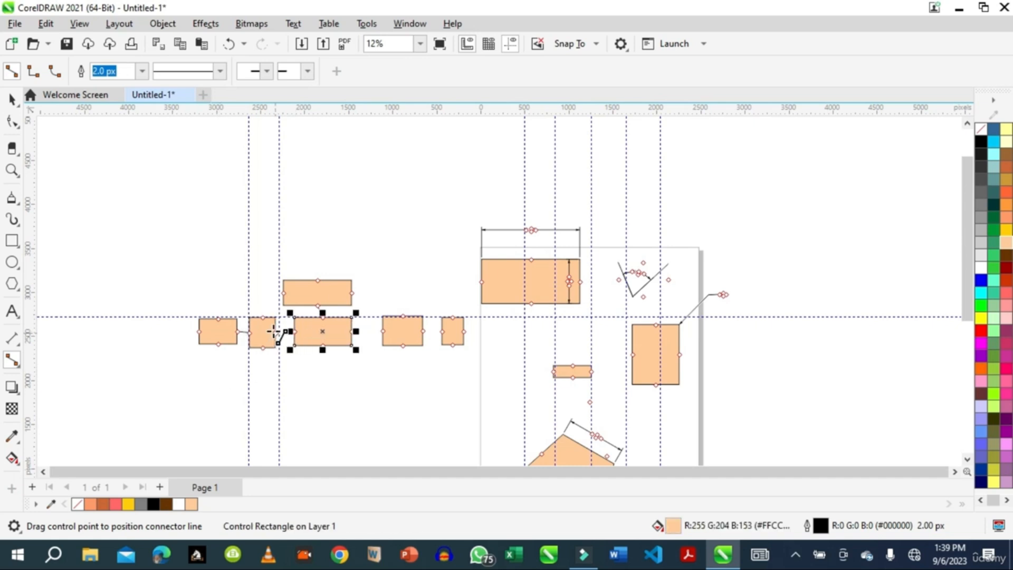
{"action": "left_click", "coordinate": [273, 332]}
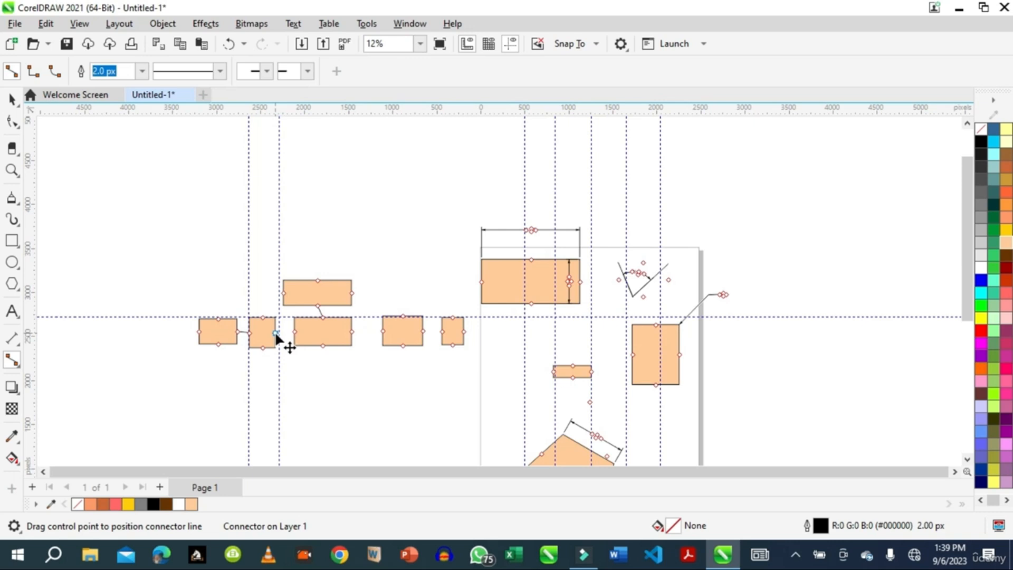
{"action": "left_click_drag", "start_coordinate": [285, 337], "coordinate": [294, 331]}
Spread the connected rectangles by moving the first and second ones left and shifting the third slightly down
{"action": "left_click", "coordinate": [12, 99]}
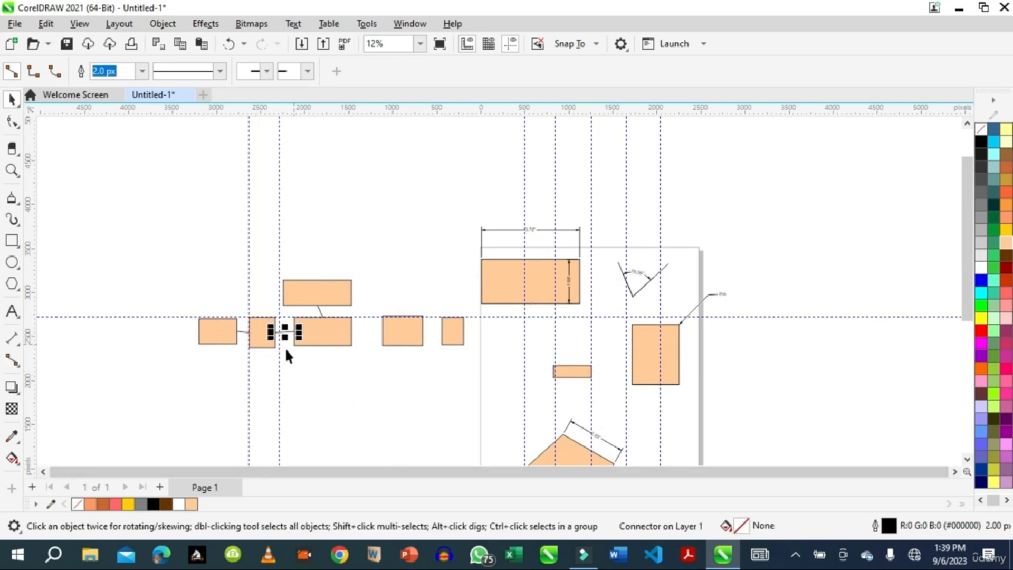
{"action": "left_click", "coordinate": [236, 345]}
{"action": "left_click_drag", "start_coordinate": [215, 340], "coordinate": [132, 350]}
{"action": "left_click_drag", "start_coordinate": [262, 343], "coordinate": [218, 353]}
{"action": "left_click", "coordinate": [313, 338]}
{"action": "mouse_move", "coordinate": [314, 337]}
{"action": "left_mouse_down"}
{"action": "mouse_move", "coordinate": [301, 346]}
{"action": "mouse_move", "coordinate": [305, 334]}
{"action": "mouse_move", "coordinate": [323, 340]}
{"action": "left_mouse_up"}
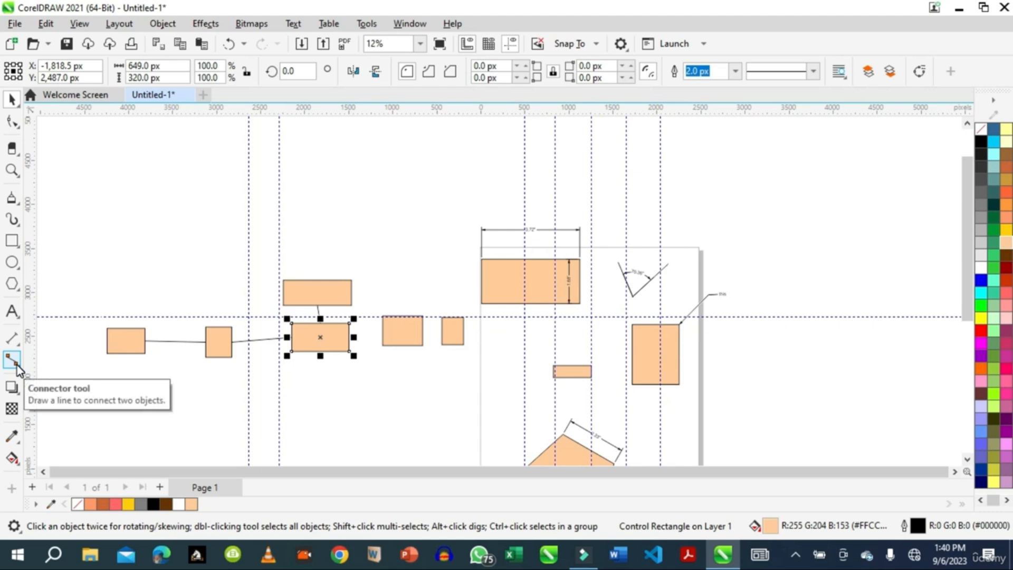
{"action": "left_click", "coordinate": [18, 397]}
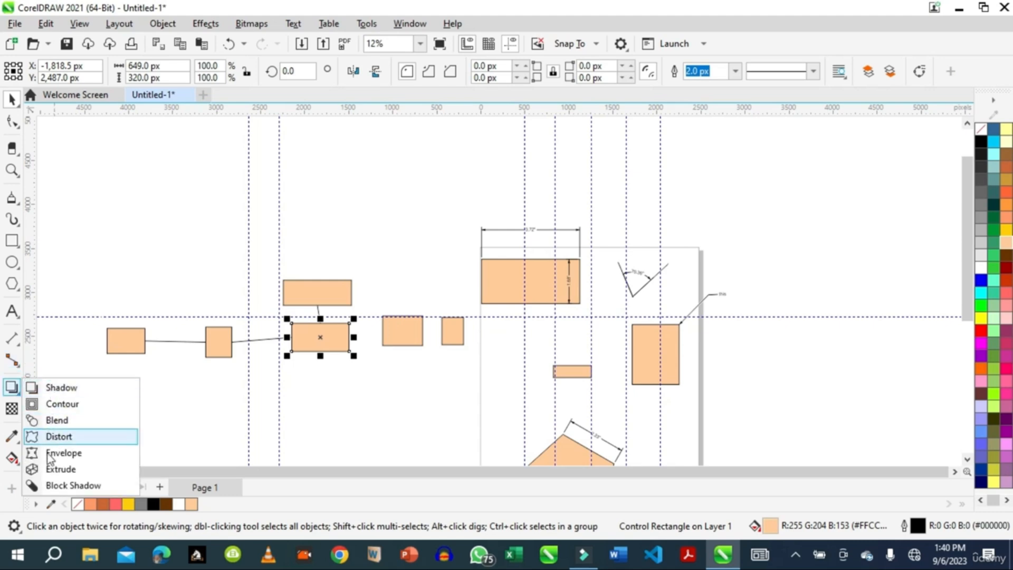
{"action": "left_click", "coordinate": [177, 402]}
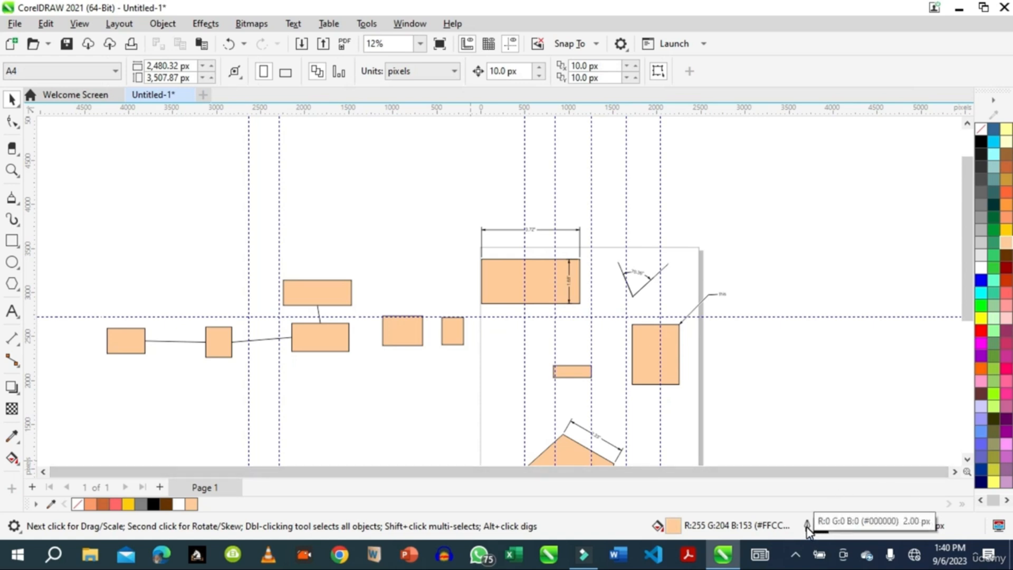
{"action": "left_click", "coordinate": [795, 554]}
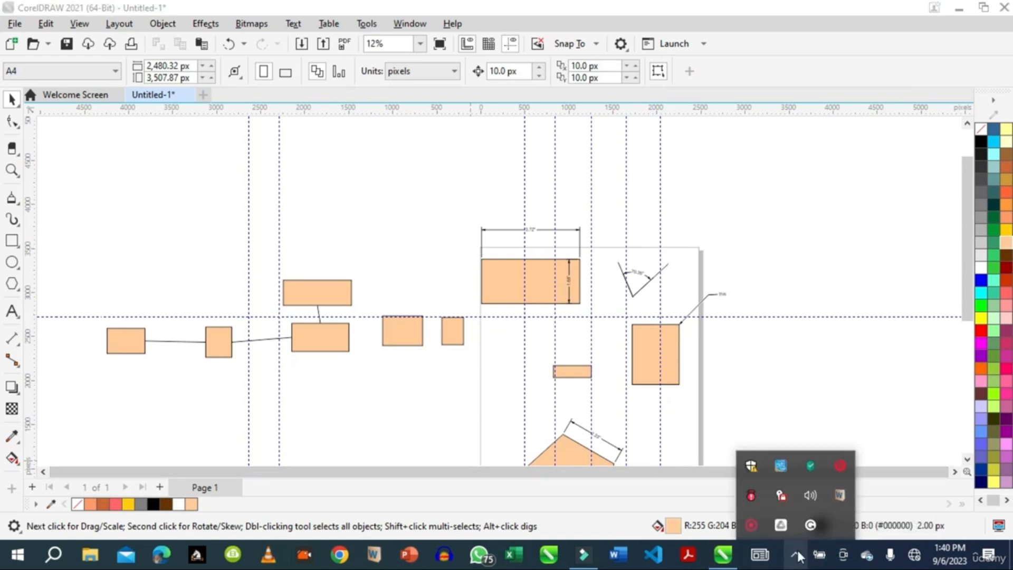
{"action": "right_click", "coordinate": [749, 525]}
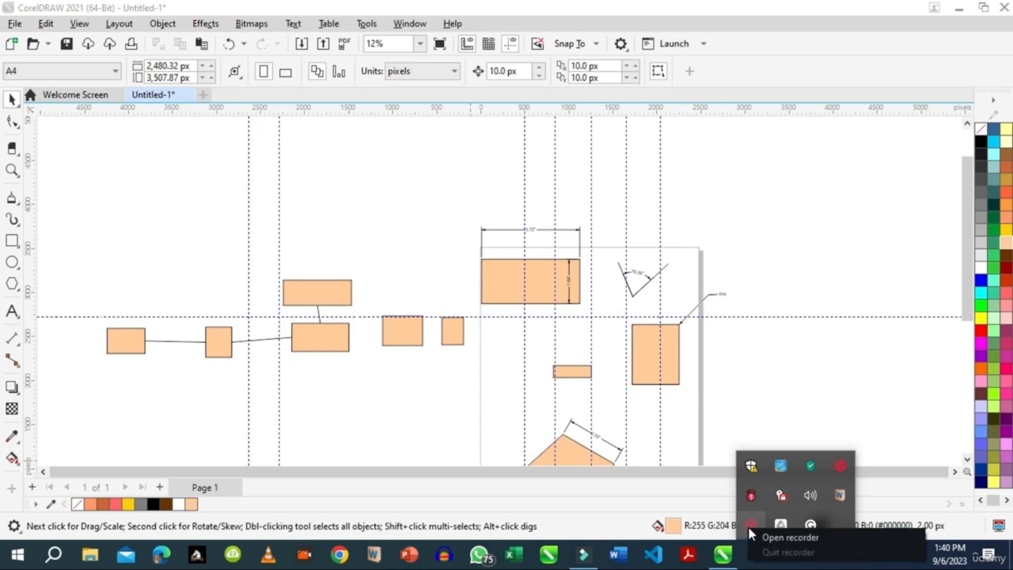
{"action": "left_click", "coordinate": [774, 537]}
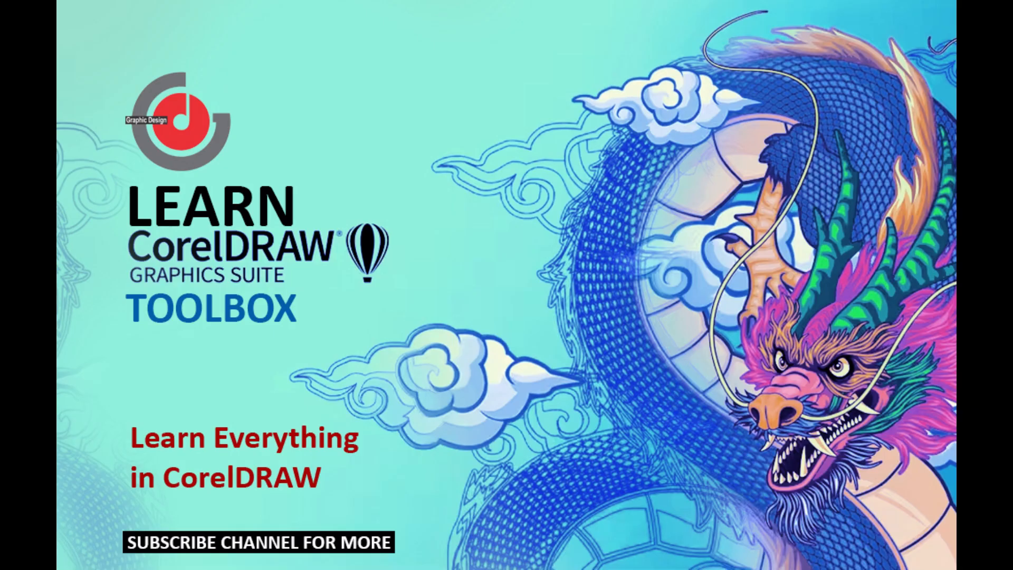